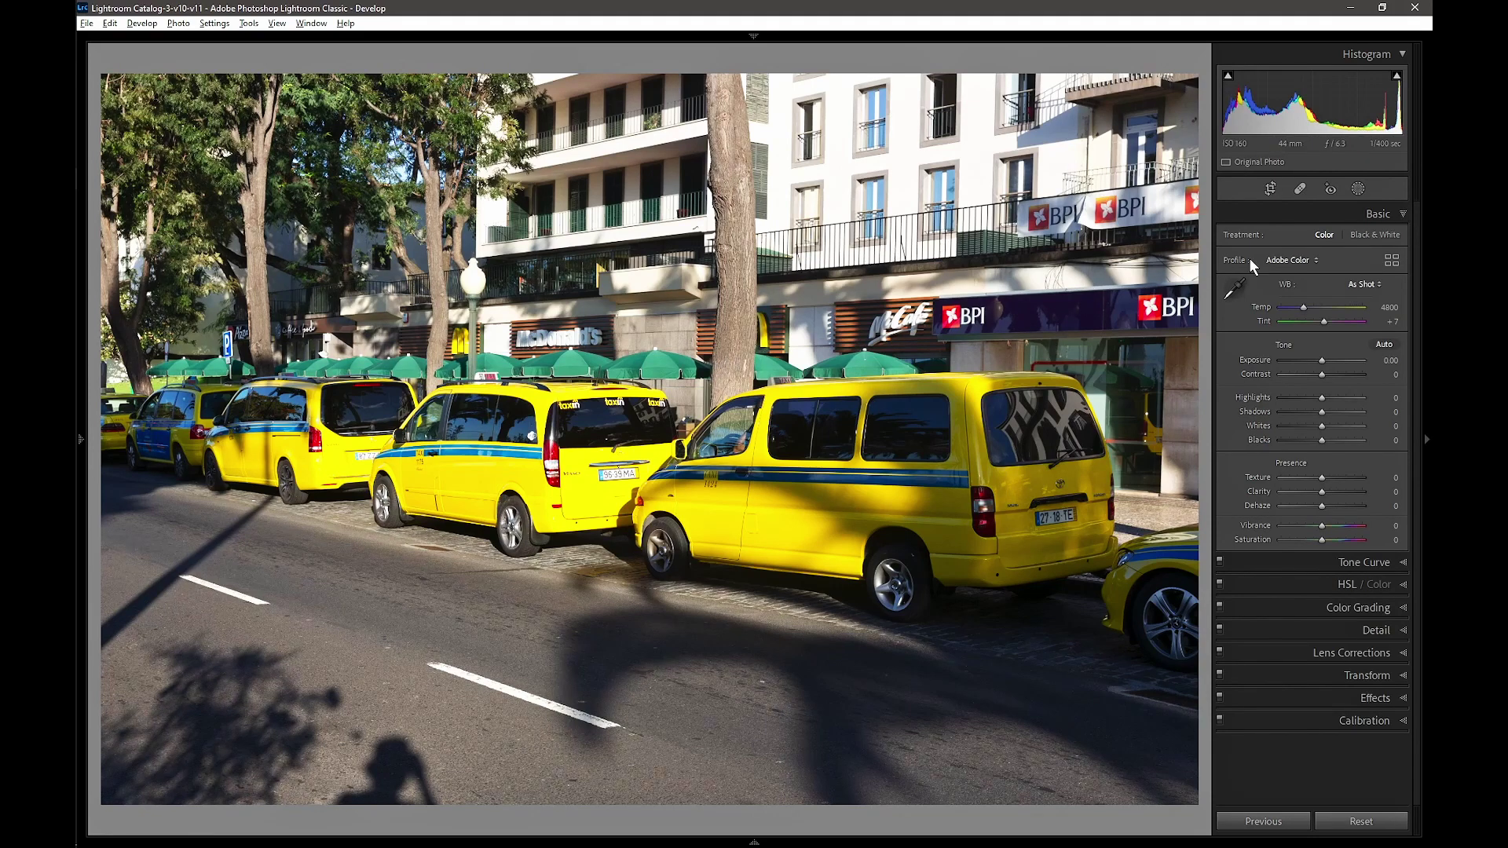
# Enter masking and expand Mask 1 to show its component parts
pyautogui.click(1360, 191)
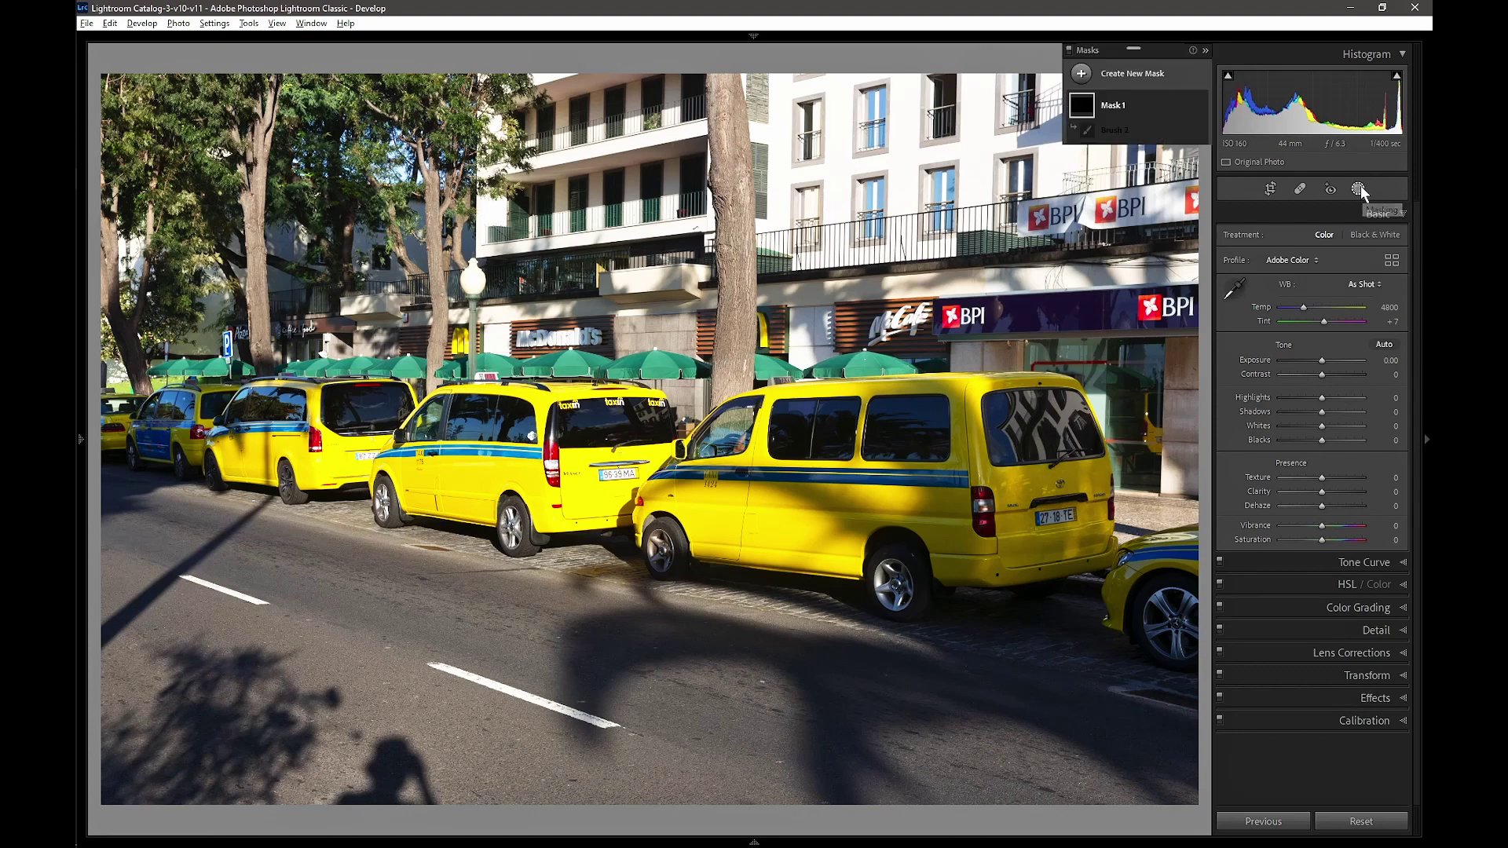
pyautogui.click(1147, 105)
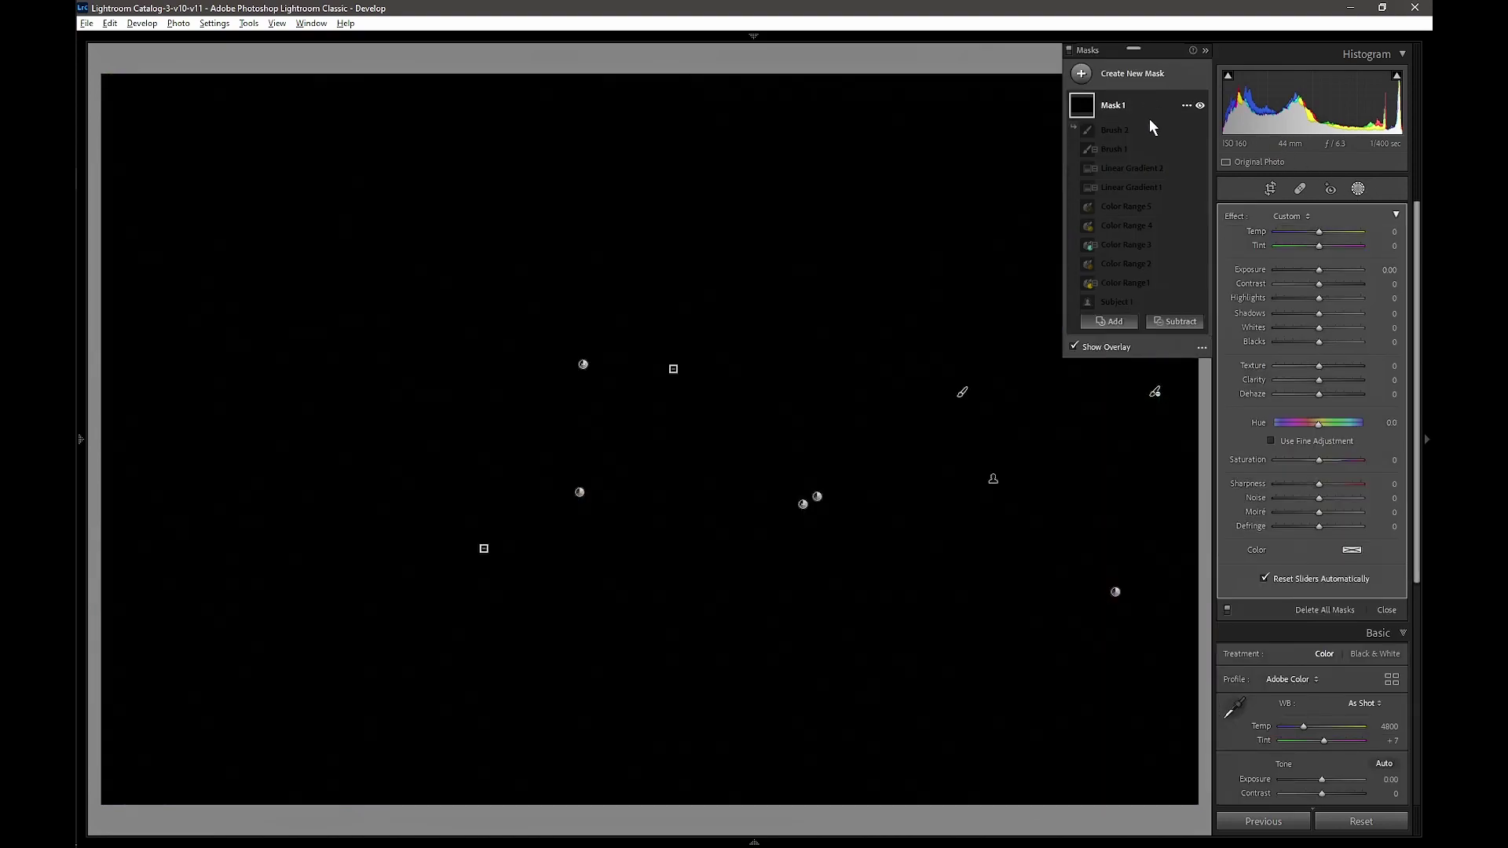
pyautogui.click(1202, 349)
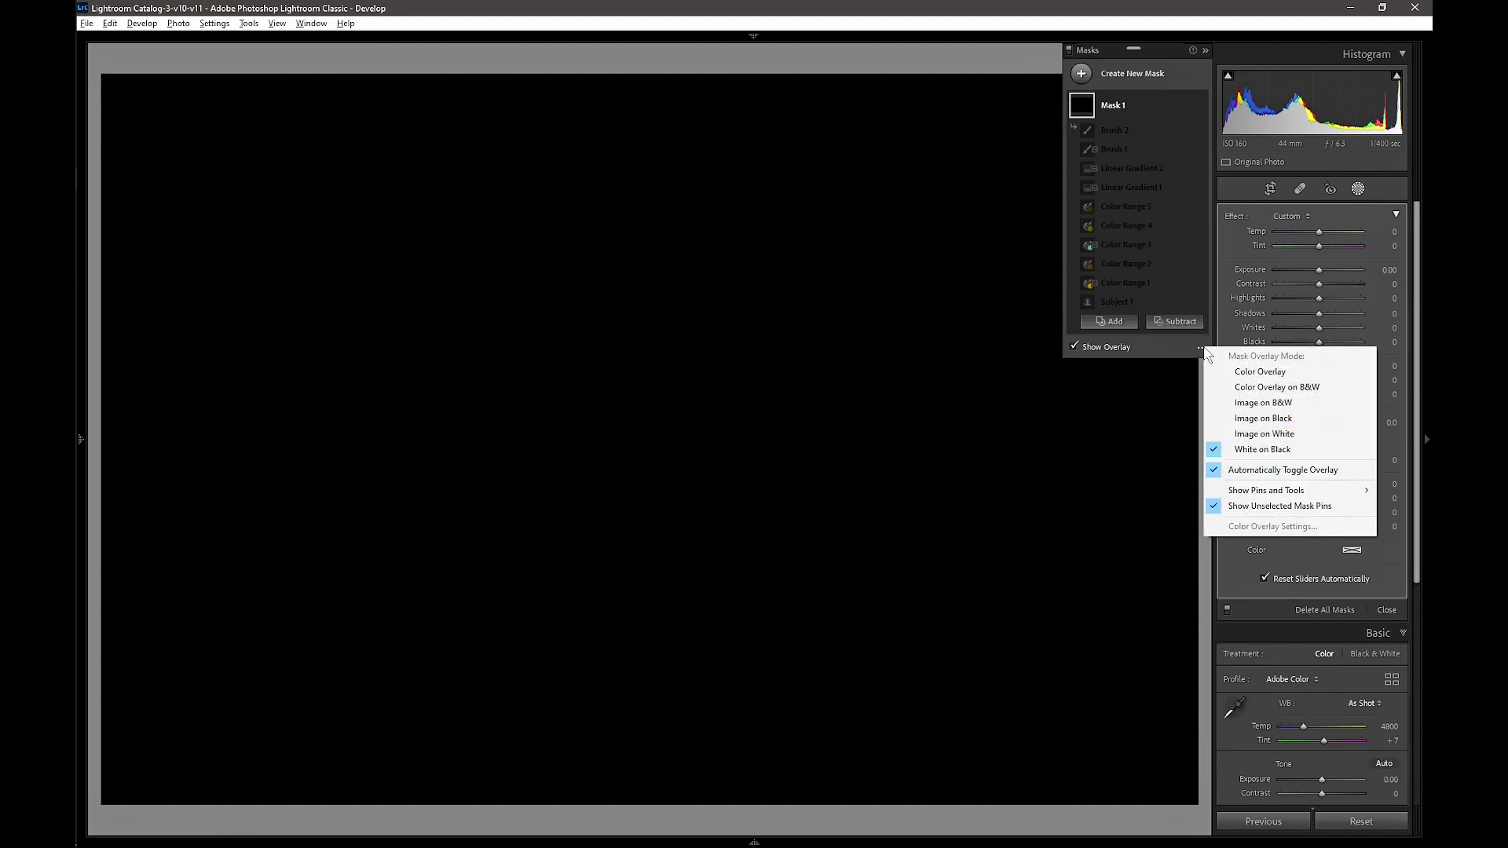
pyautogui.click(1158, 339)
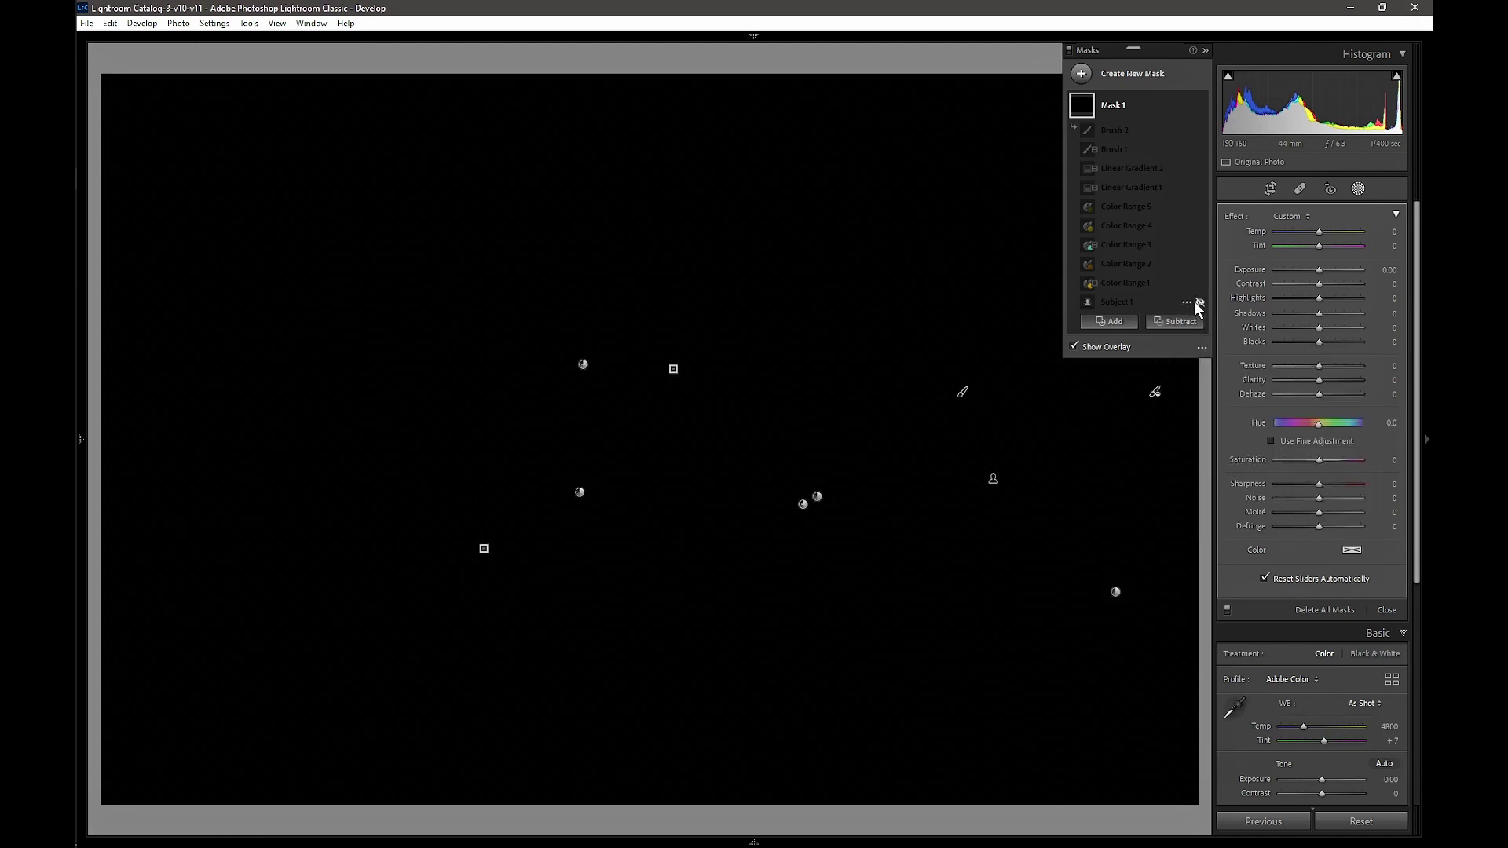
# Re-enable Subject 1, Color Range 2 and Color Range 3 in Mask 1
pyautogui.click(1199, 302)
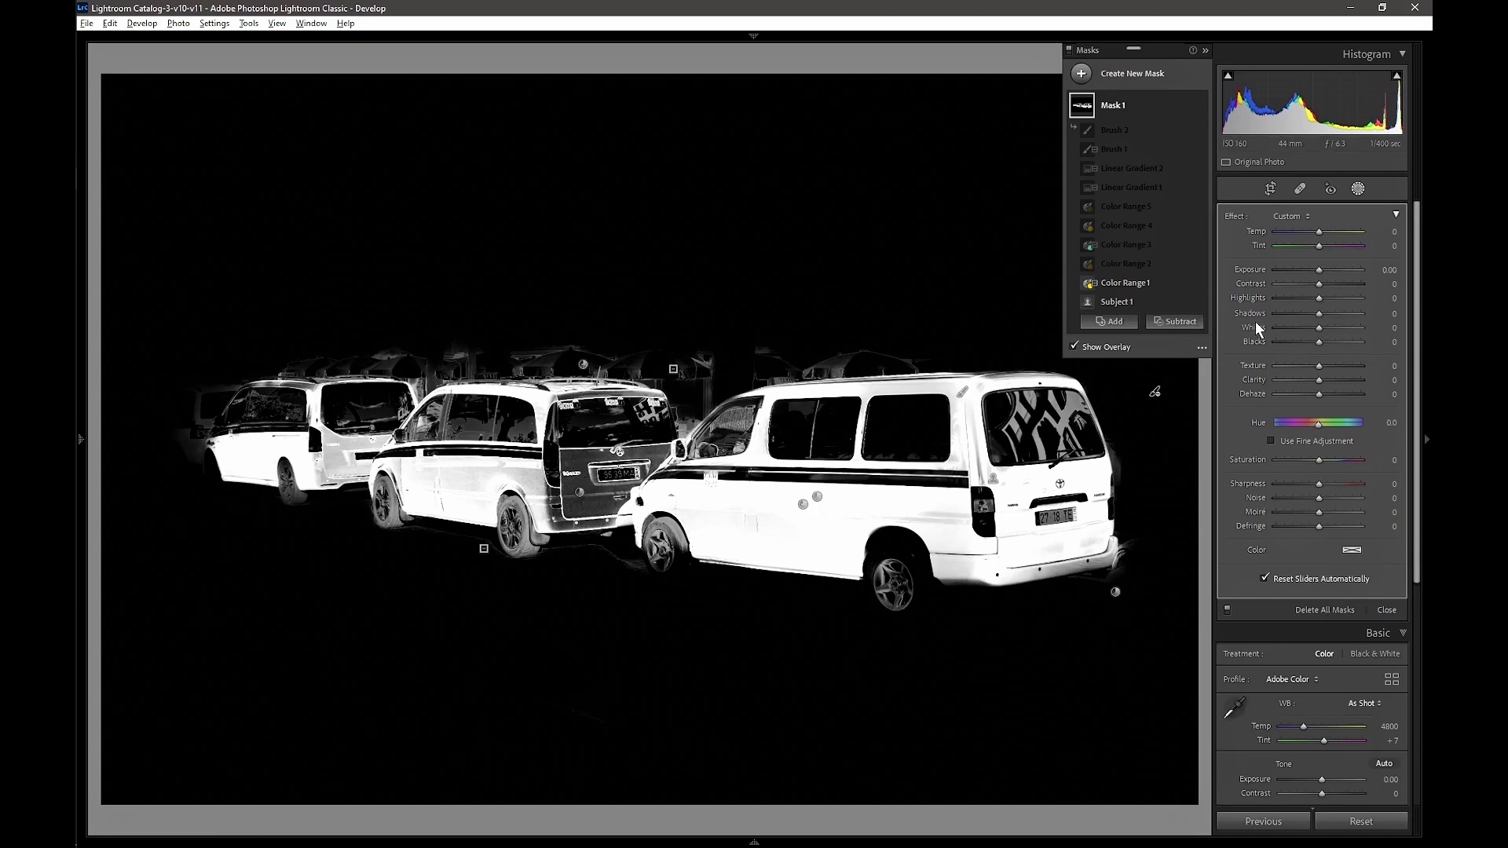
pyautogui.click(1200, 264)
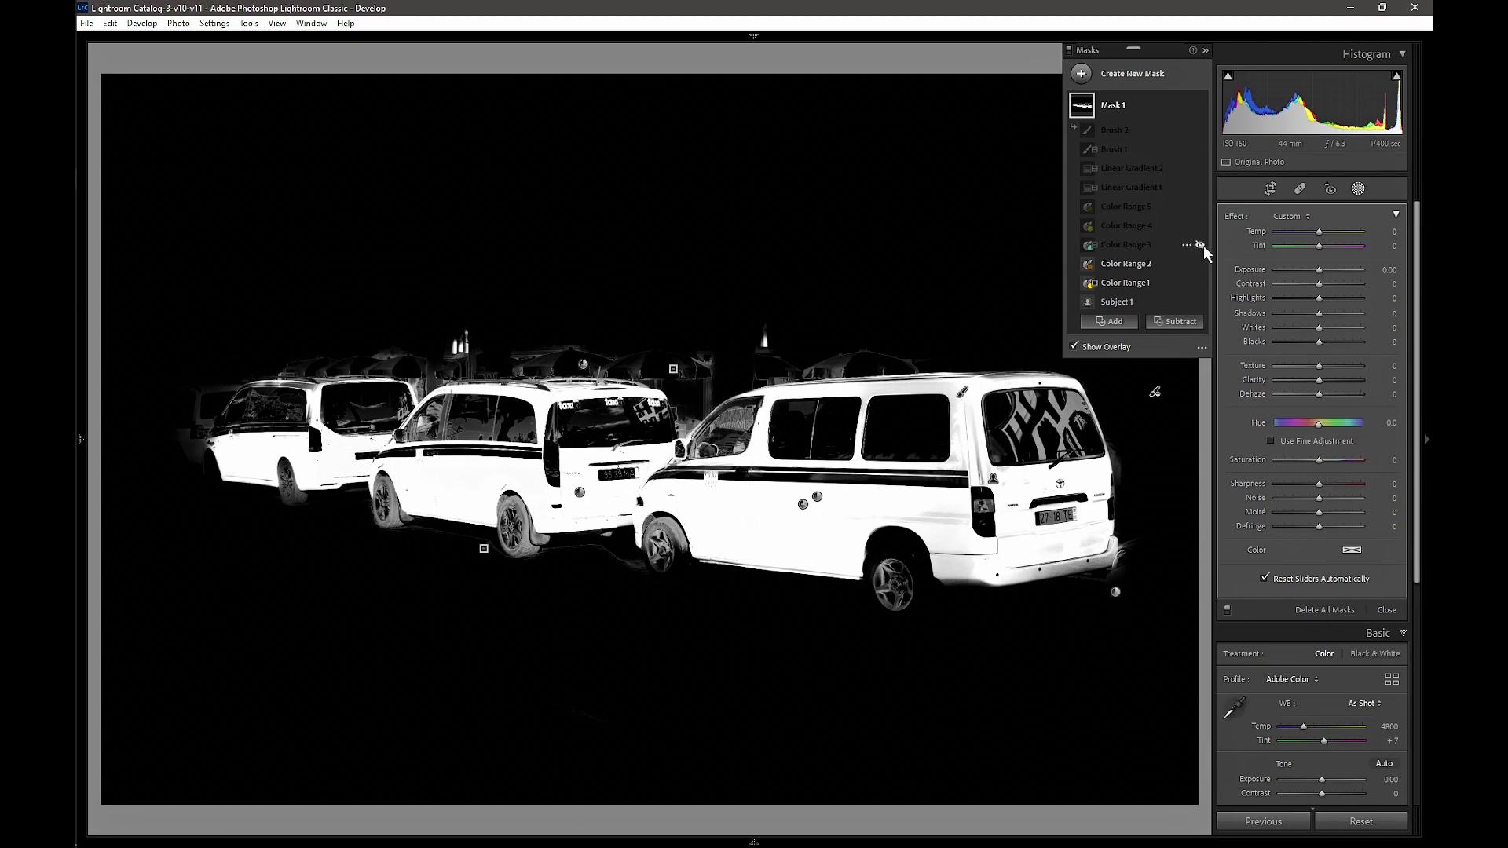
pyautogui.click(1201, 245)
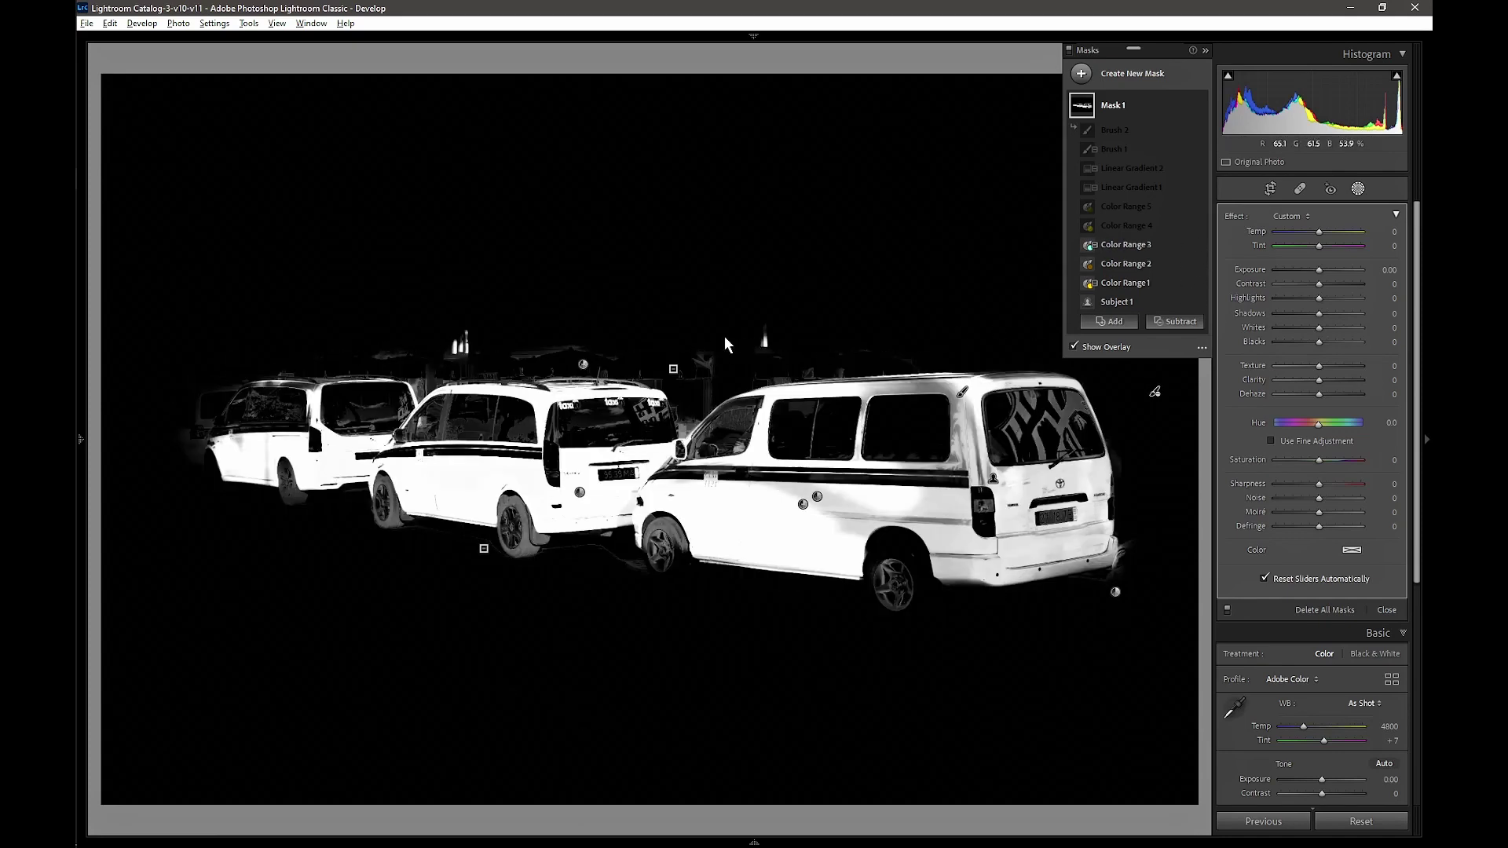
# Re-enable Color Range 4, Color Range 5, Linear Gradient 1 and Linear Gradient 2
pyautogui.click(1200, 225)
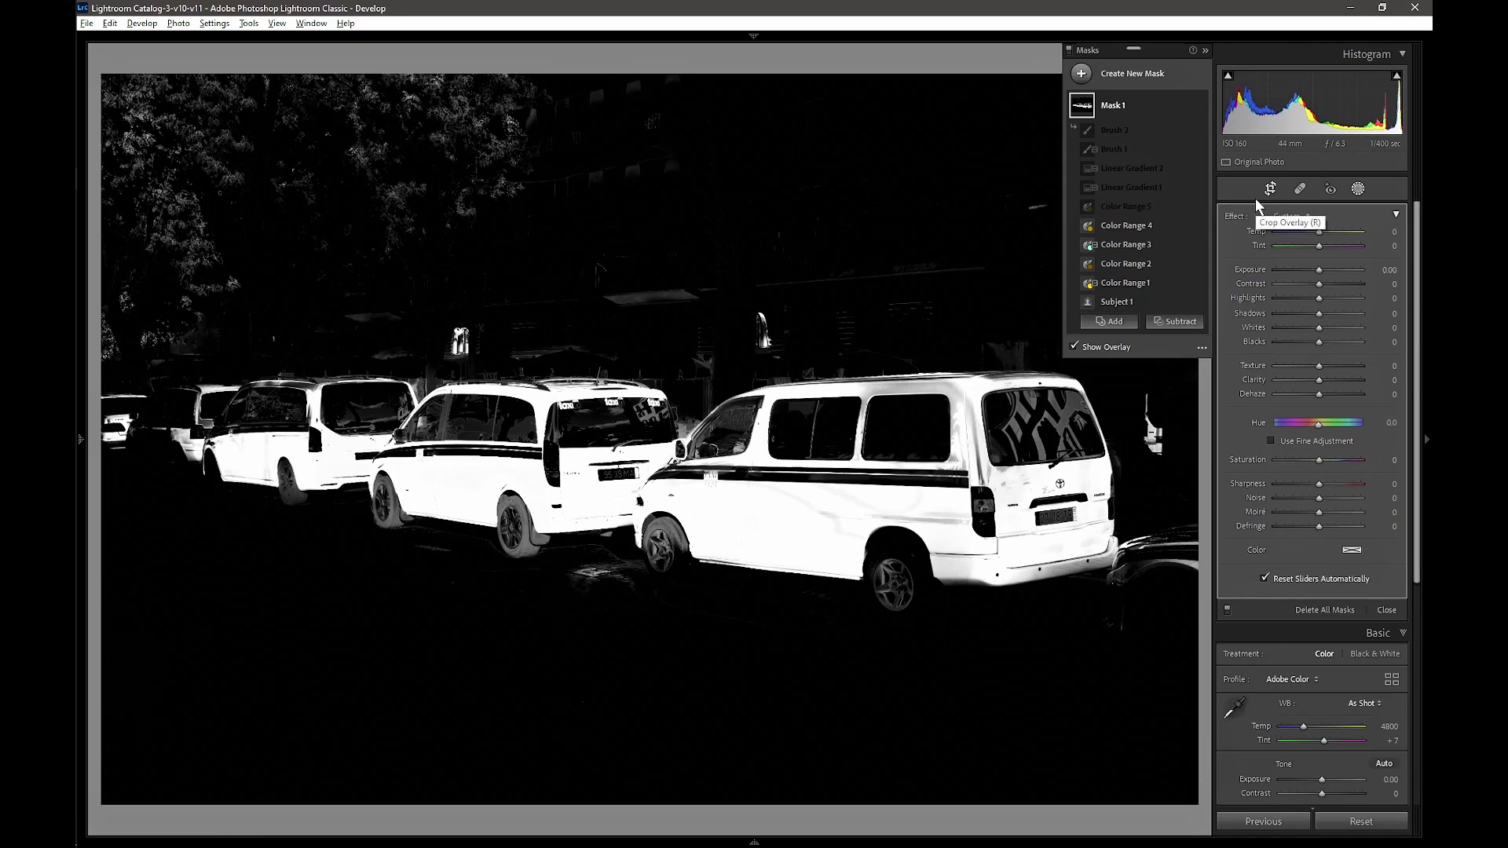
pyautogui.moveTo(1186, 208)
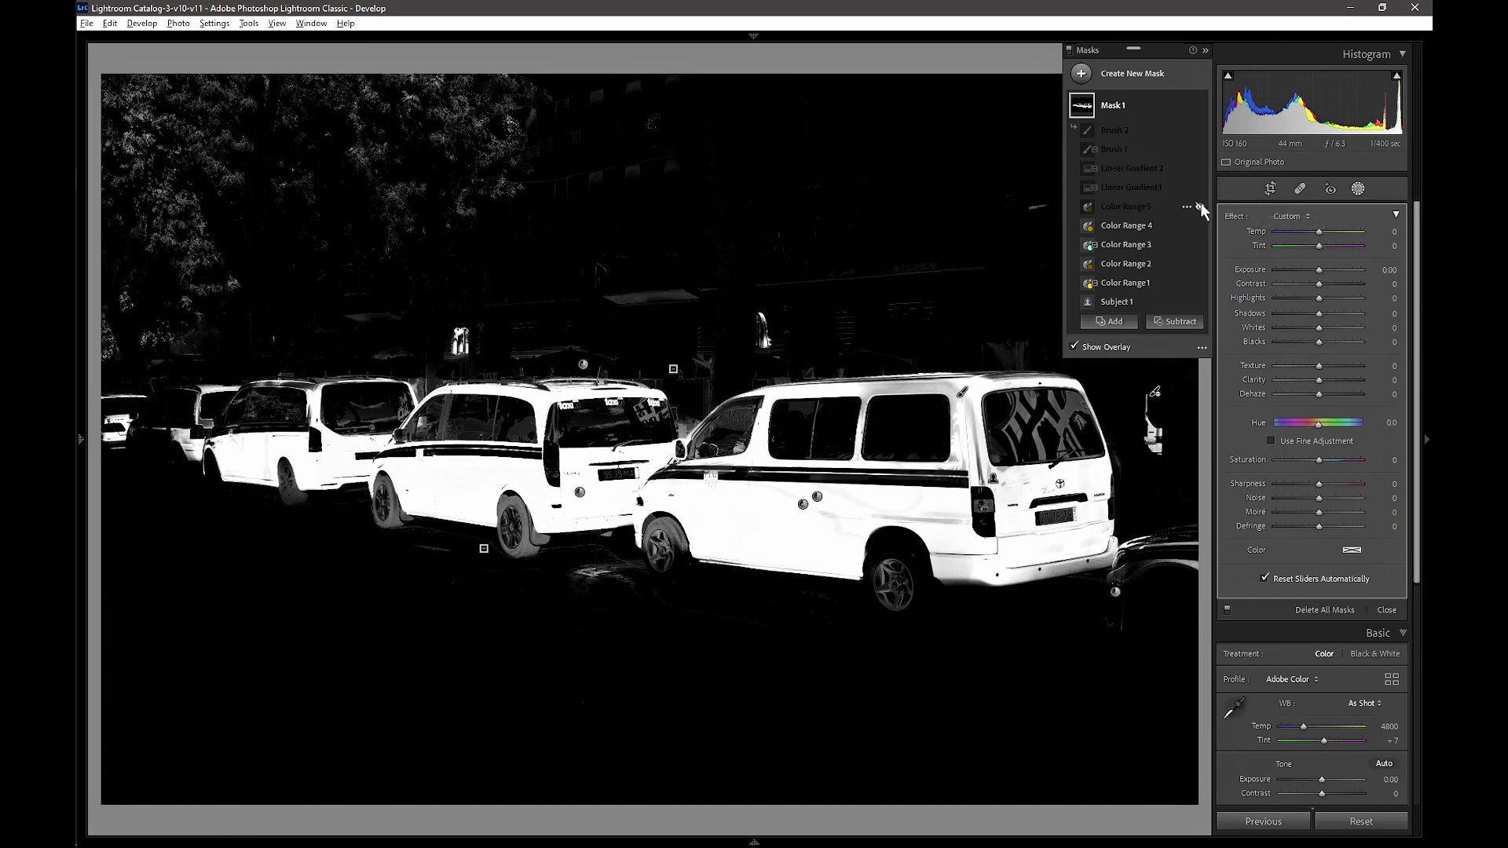
pyautogui.click(1200, 207)
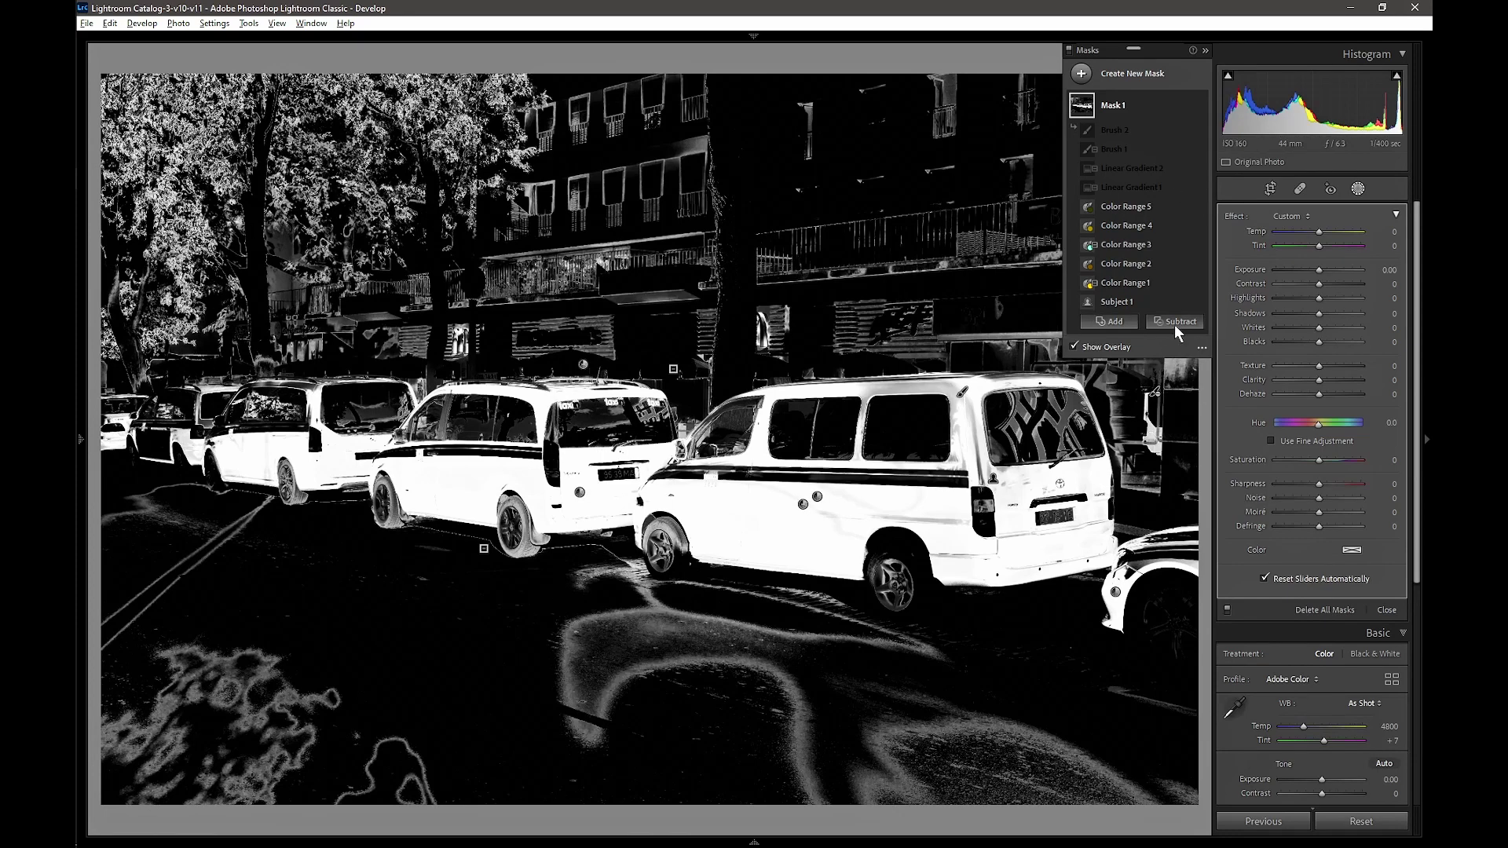
pyautogui.click(1200, 189)
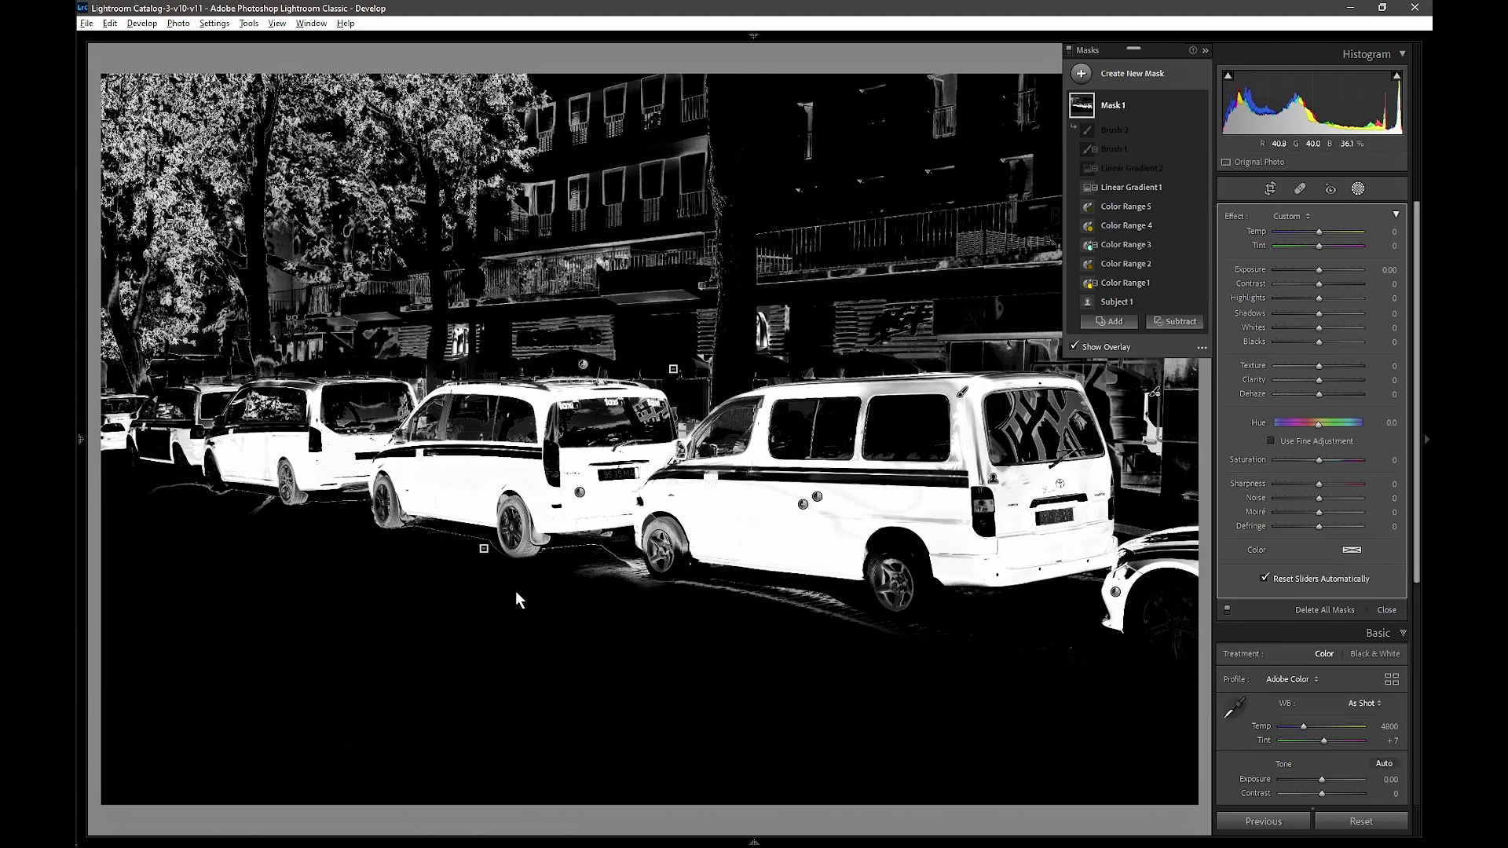
pyautogui.click(1202, 167)
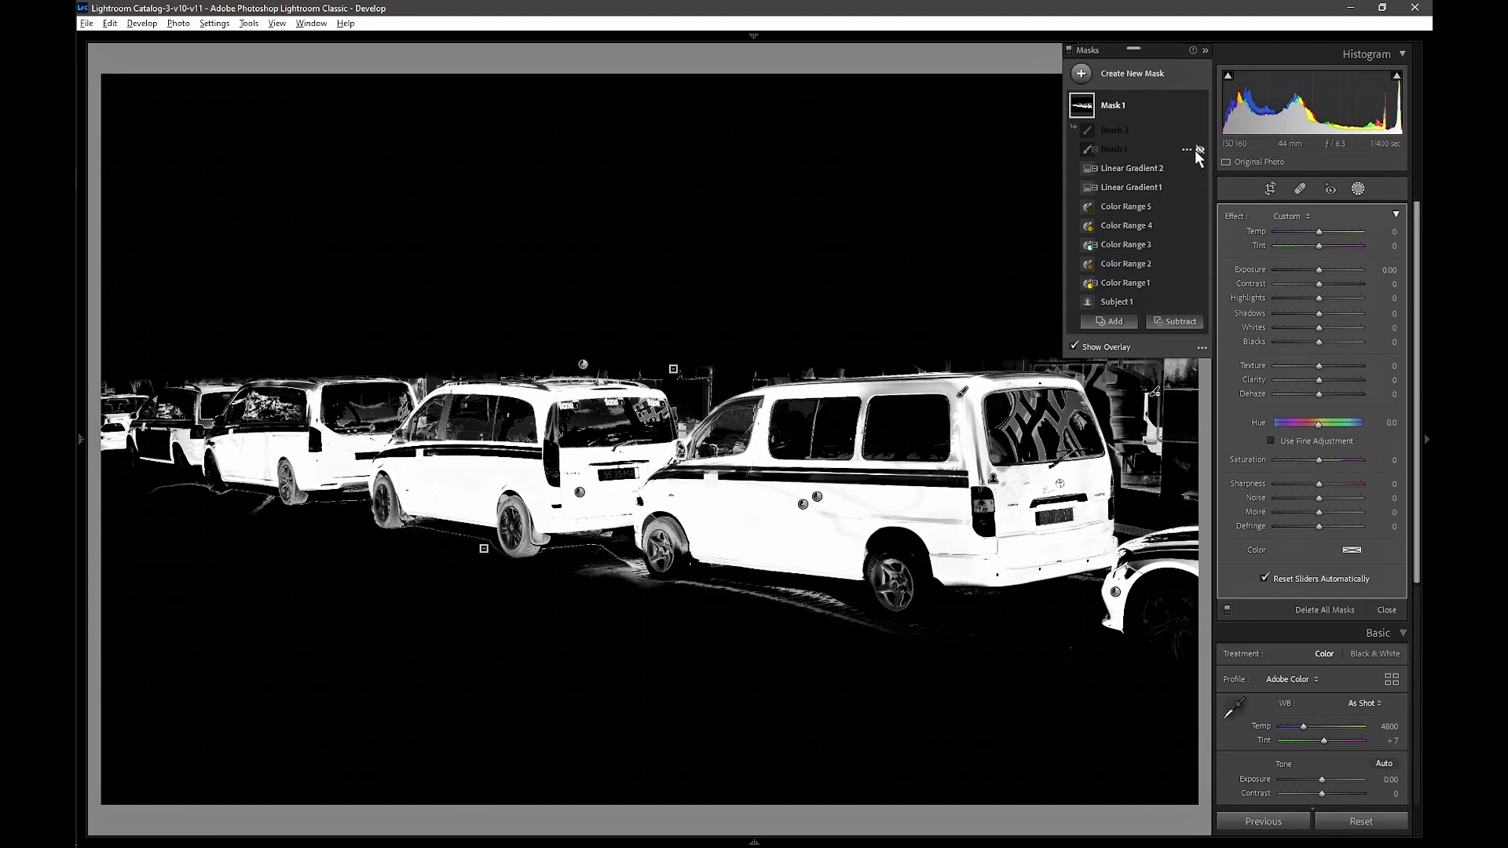
# Re-enable Brush 1 and Brush 2, check Brush 2's effect, and exit masking
pyautogui.click(1201, 149)
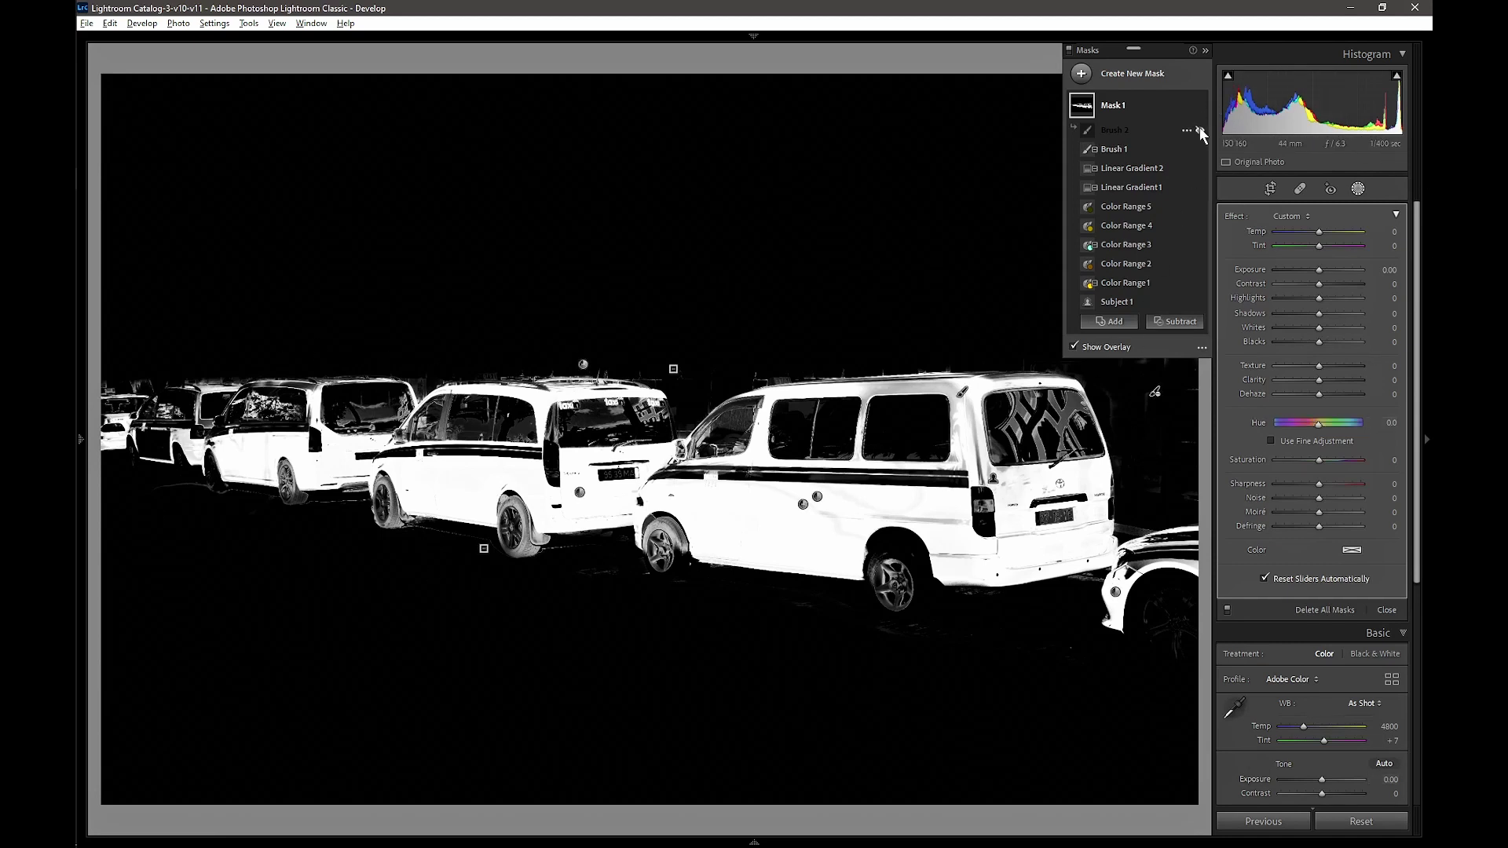
pyautogui.click(1200, 130)
pyautogui.click(1200, 130)
pyautogui.click(1199, 130)
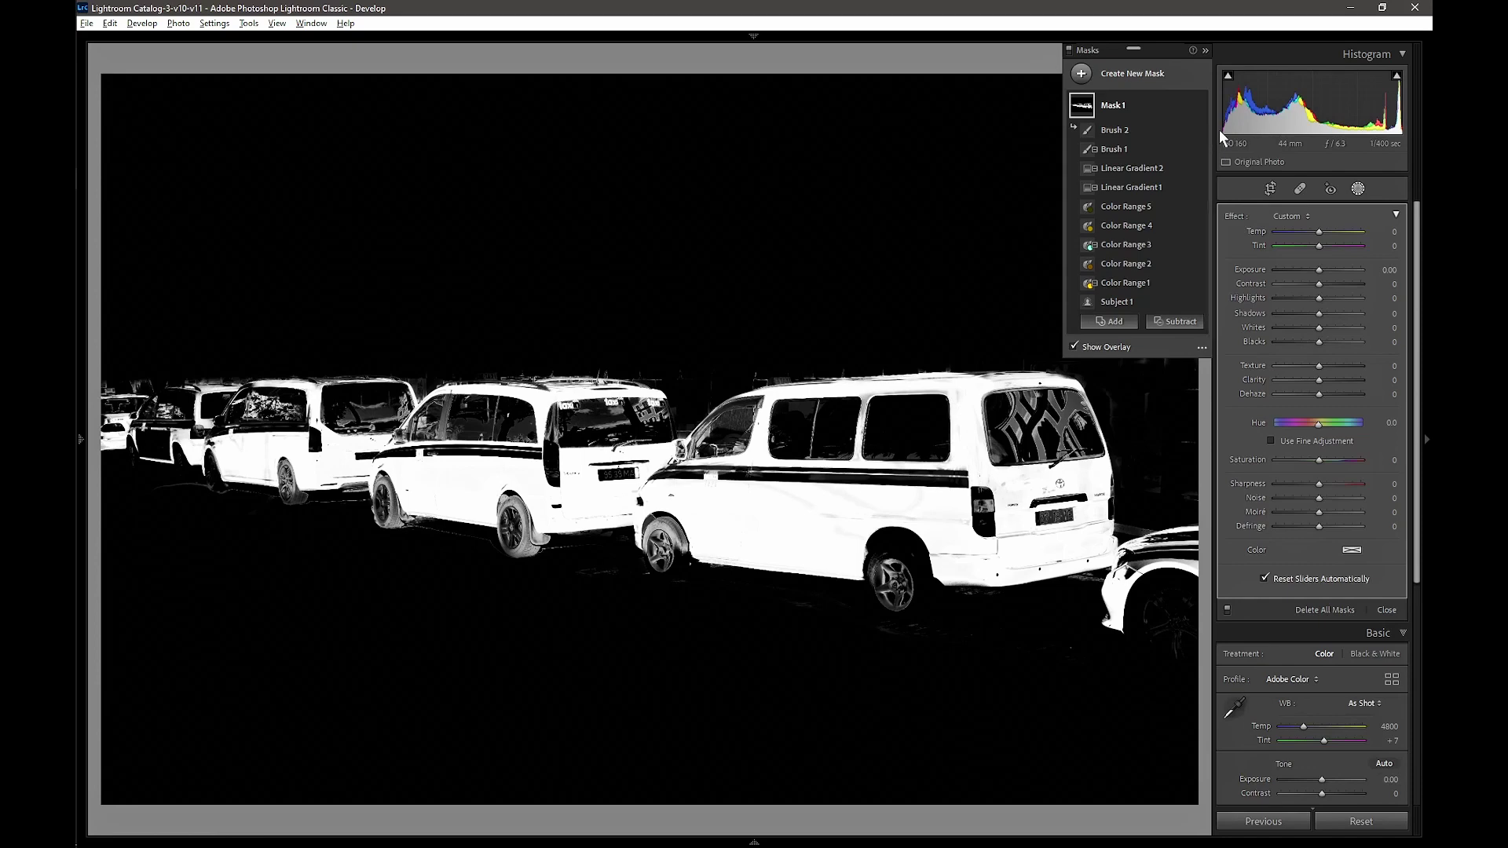
pyautogui.click(1360, 191)
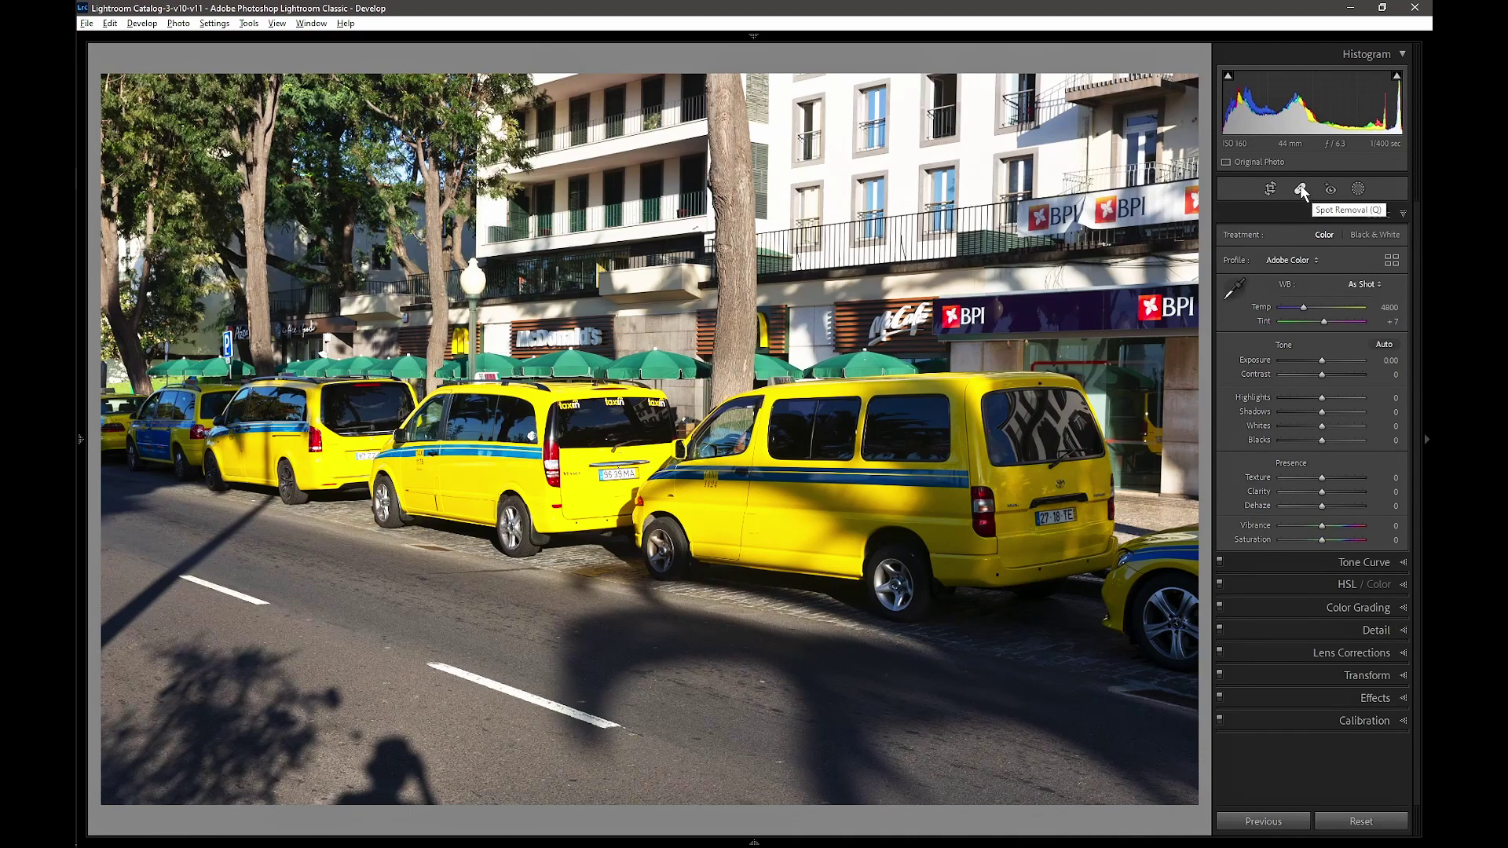
# Create a virtual copy of the taxi photo and open its masks in Develop
pyautogui.press('g')
pyautogui.rightClick(1076, 194)
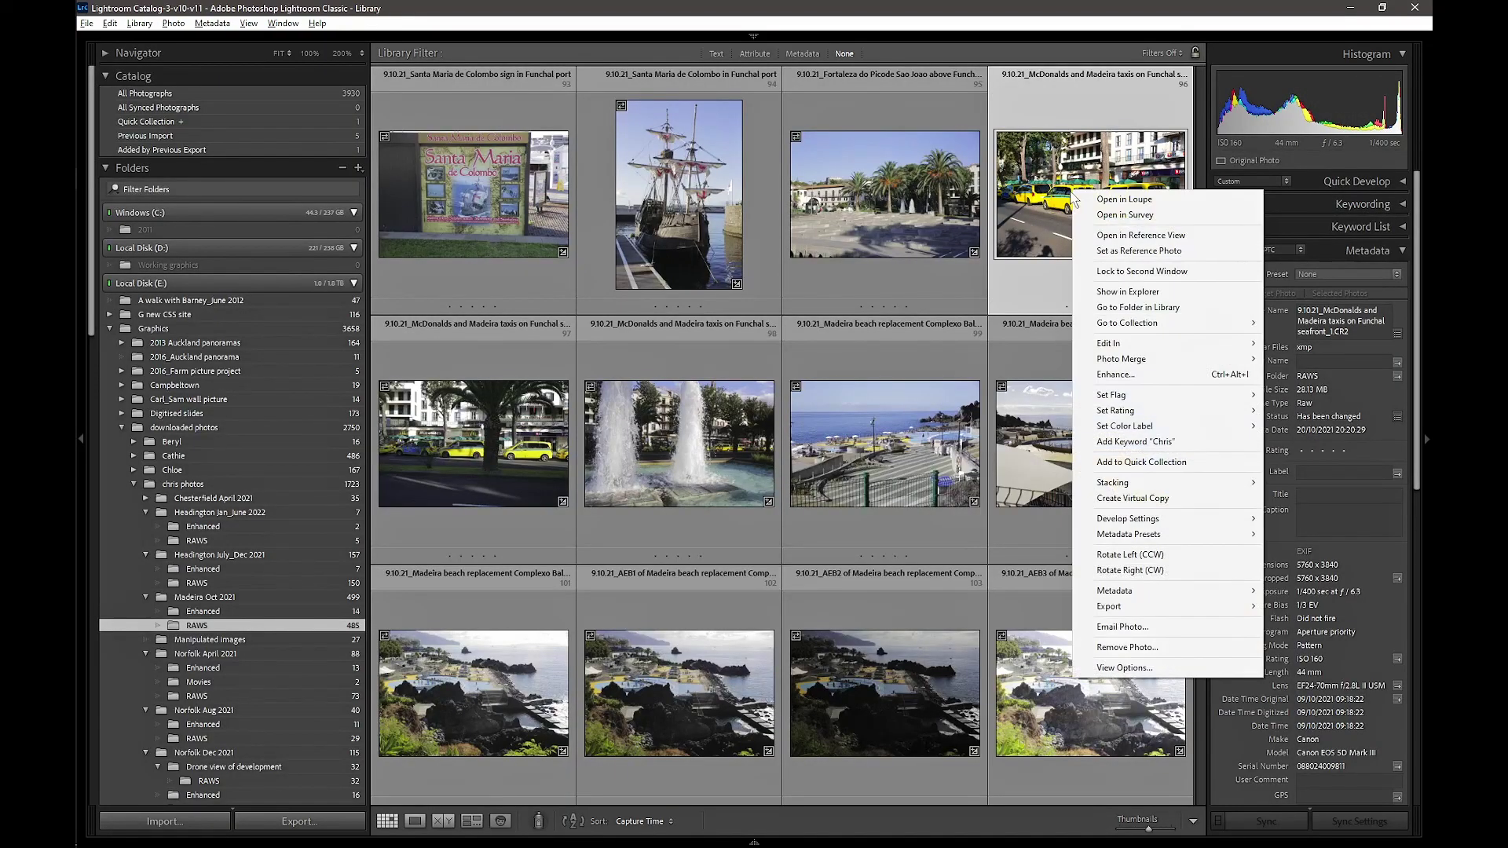
pyautogui.click(1154, 498)
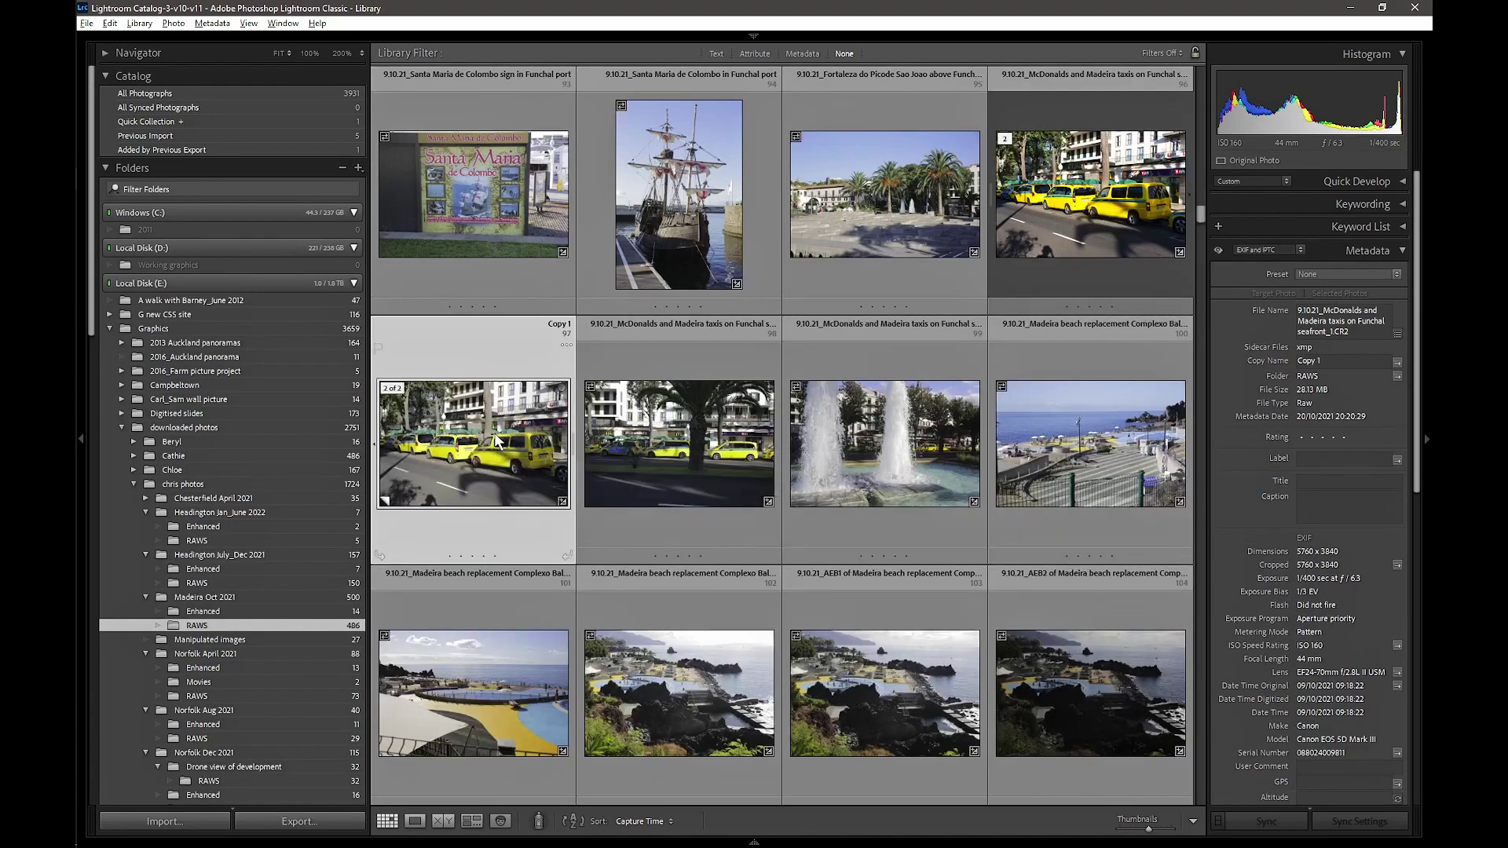
pyautogui.press('d')
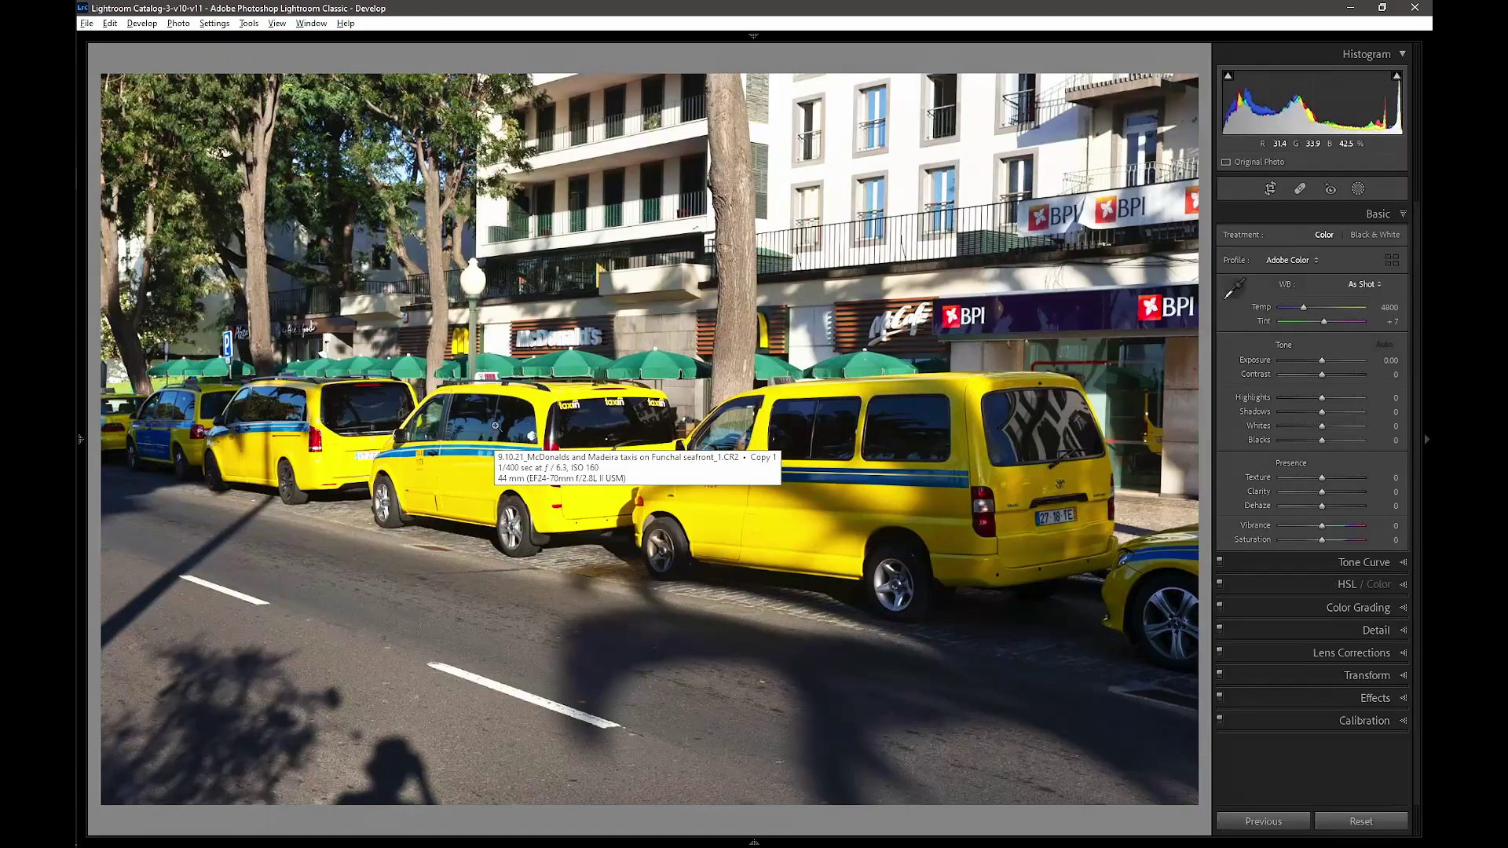
pyautogui.click(1358, 189)
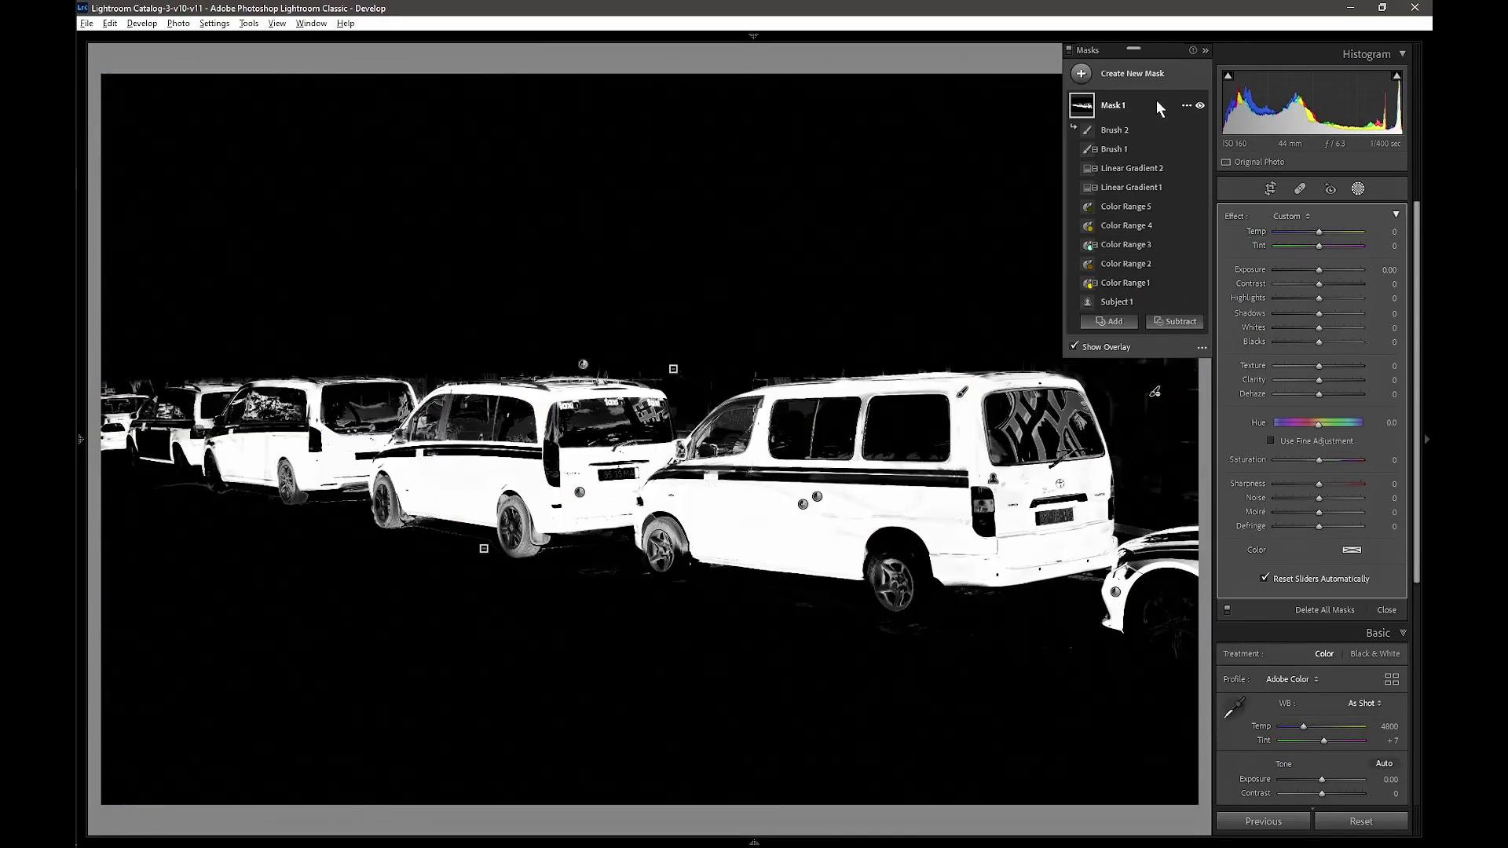
# Hide Mask 1's overlay so the taxis show in their true yellow
pyautogui.click(1074, 347)
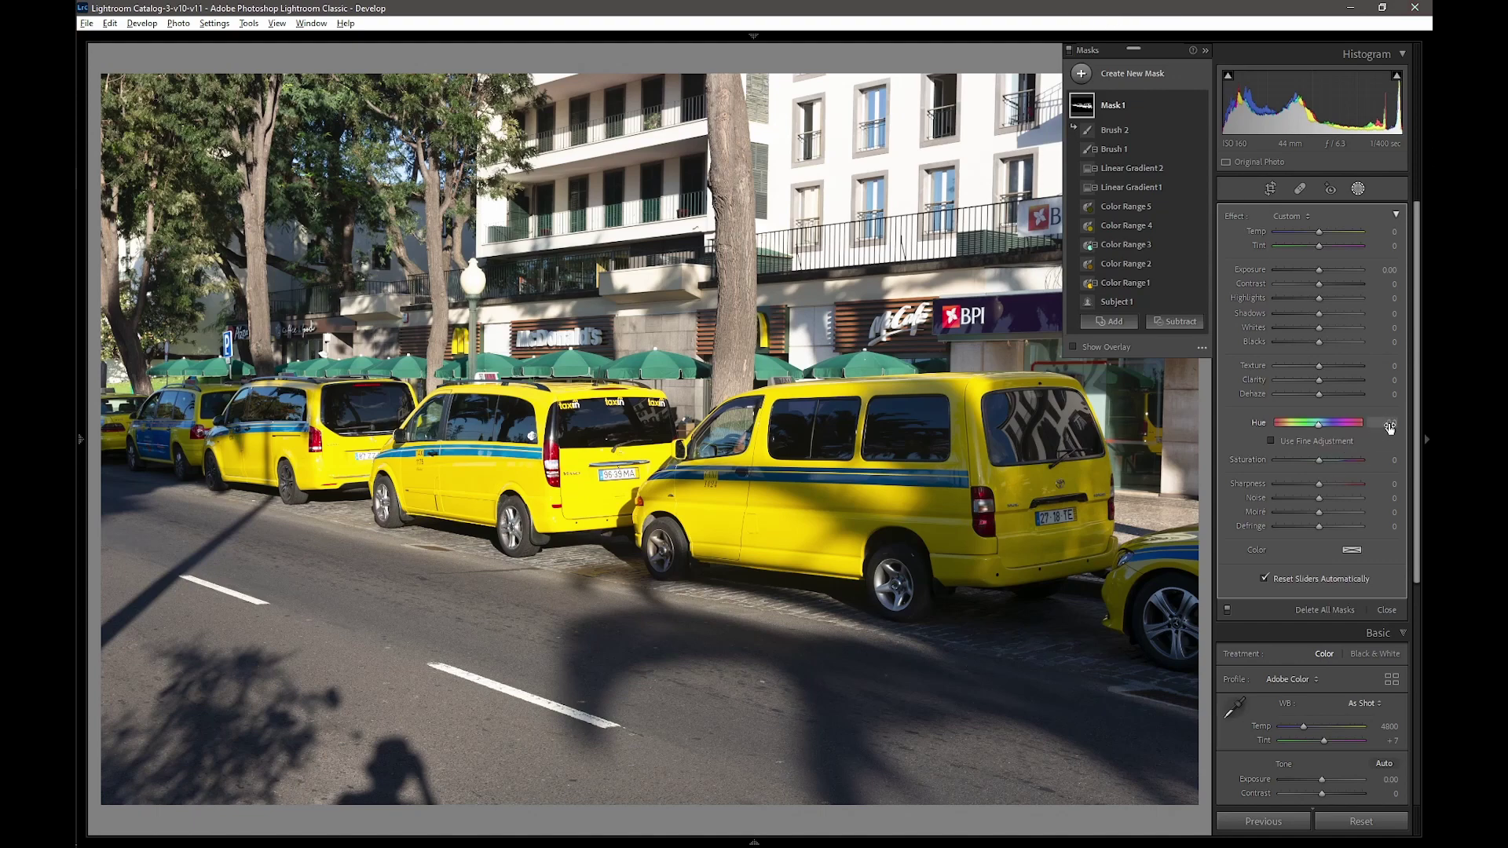
# Set Mask 1 to Hue −144.9, Contrast −100, Clarity 65, Saturation 100, Exposure −2.28
pyautogui.moveTo(1390, 427); pyautogui.dragTo(1379, 428)
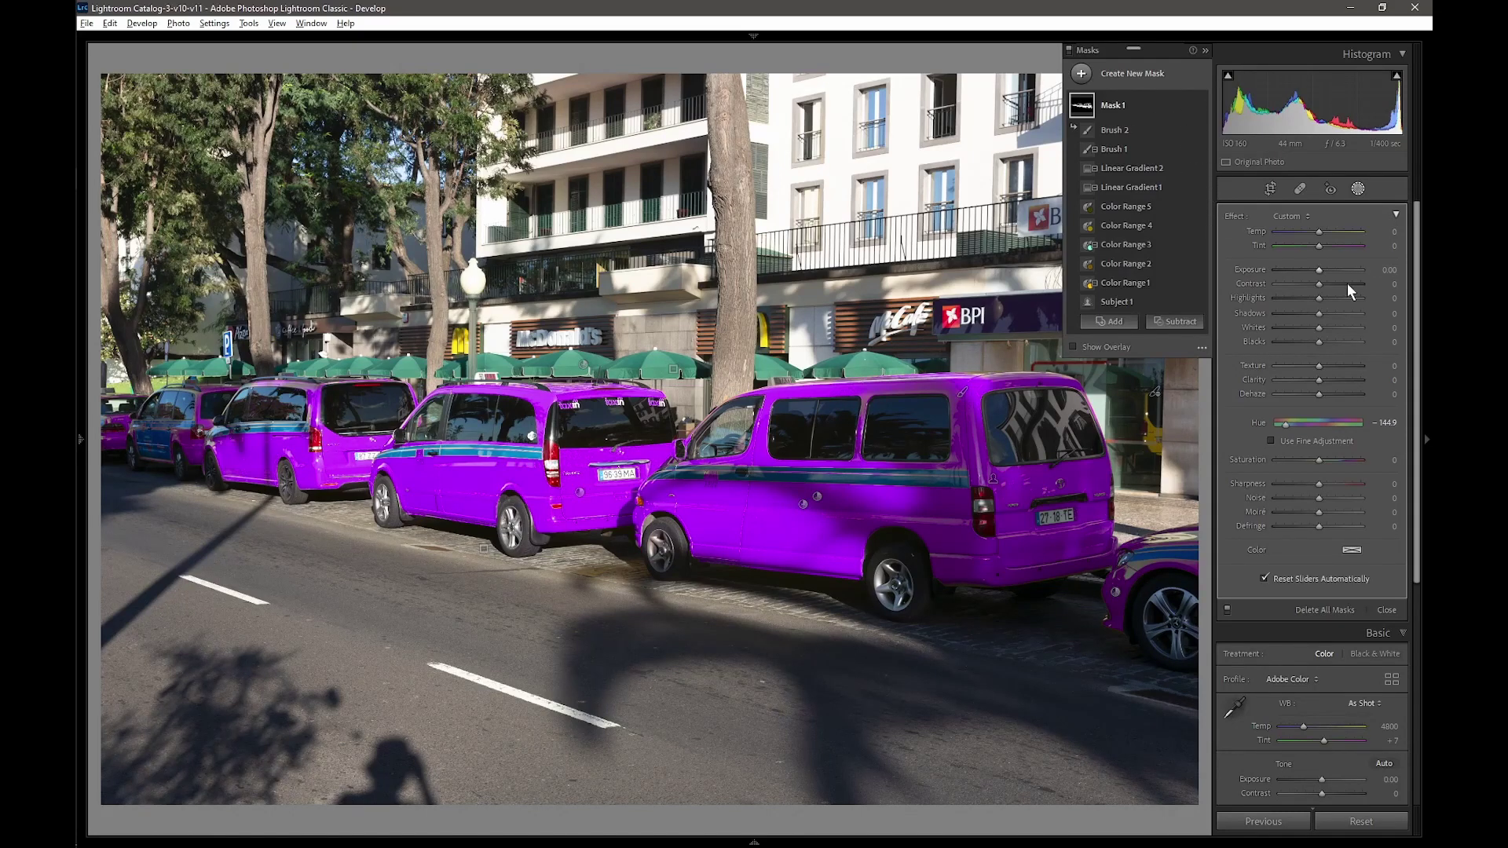
pyautogui.moveTo(1319, 285); pyautogui.dragTo(1223, 292)
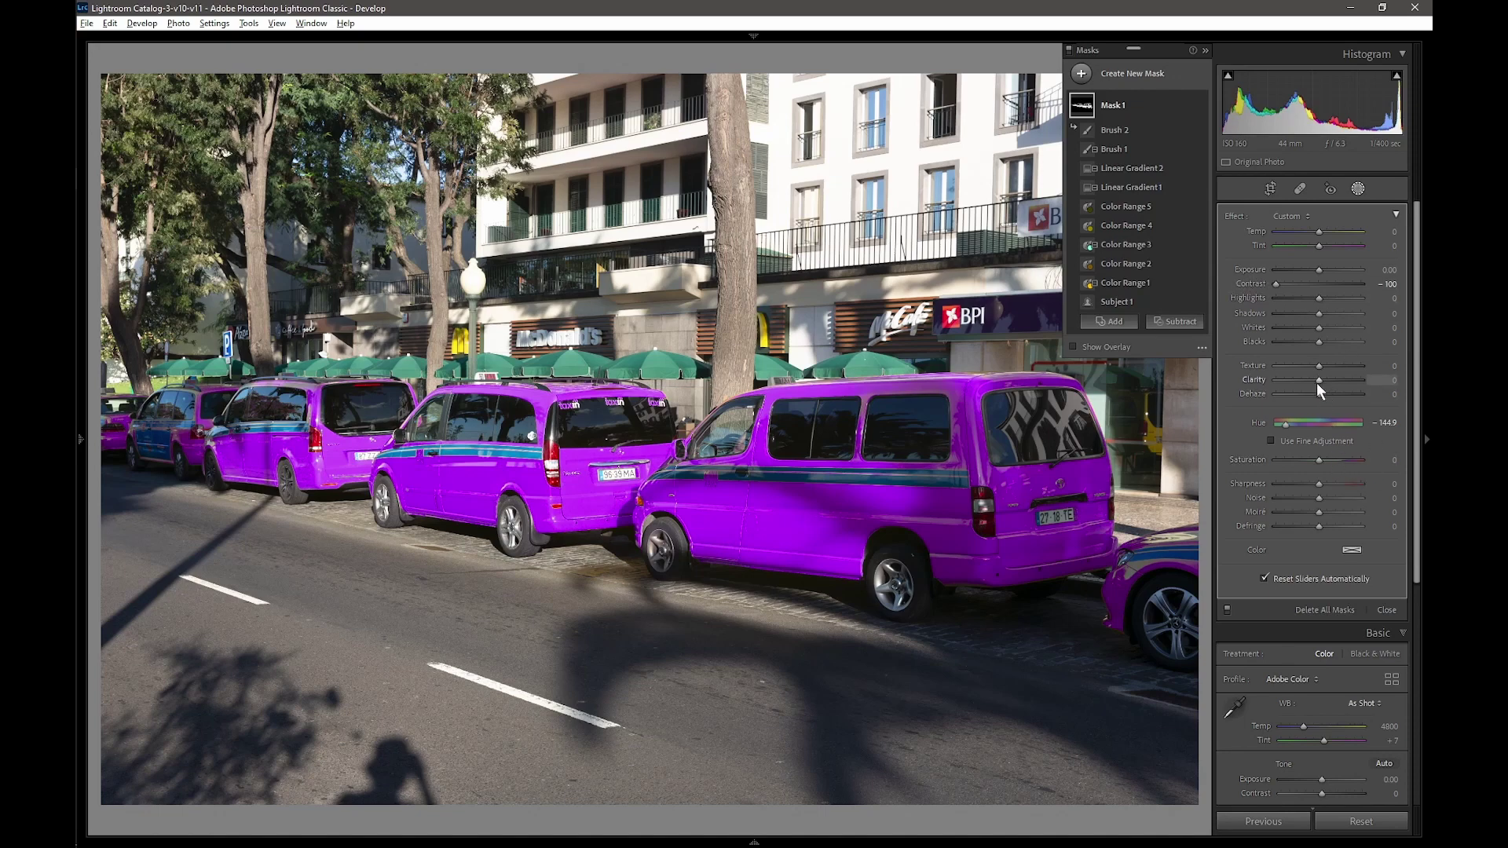
pyautogui.moveTo(1319, 380); pyautogui.dragTo(1281, 393)
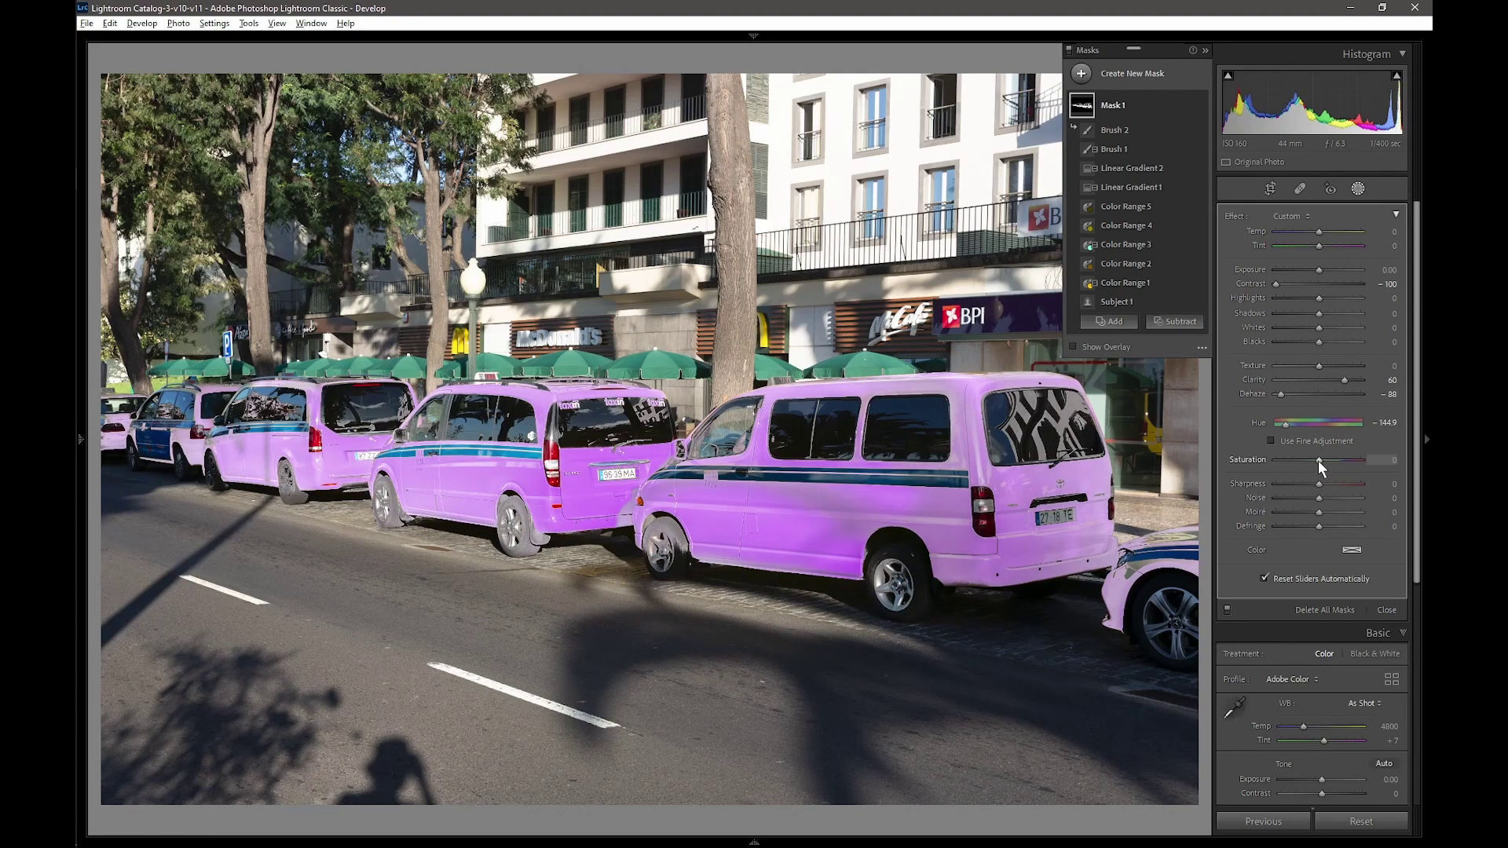
pyautogui.moveTo(1320, 459); pyautogui.dragTo(1369, 455)
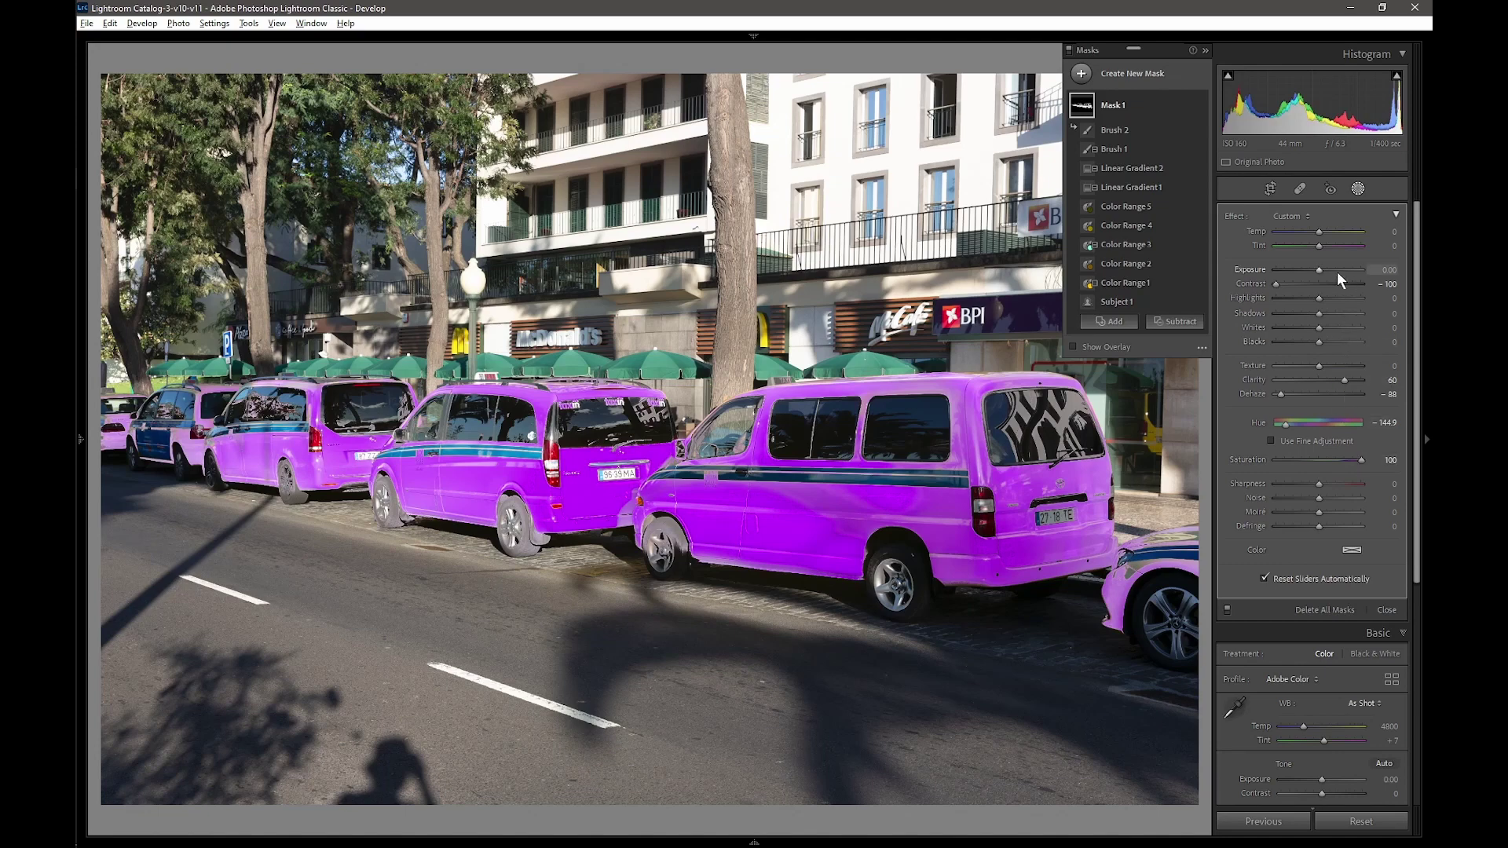
pyautogui.moveTo(1318, 272); pyautogui.dragTo(1293, 272)
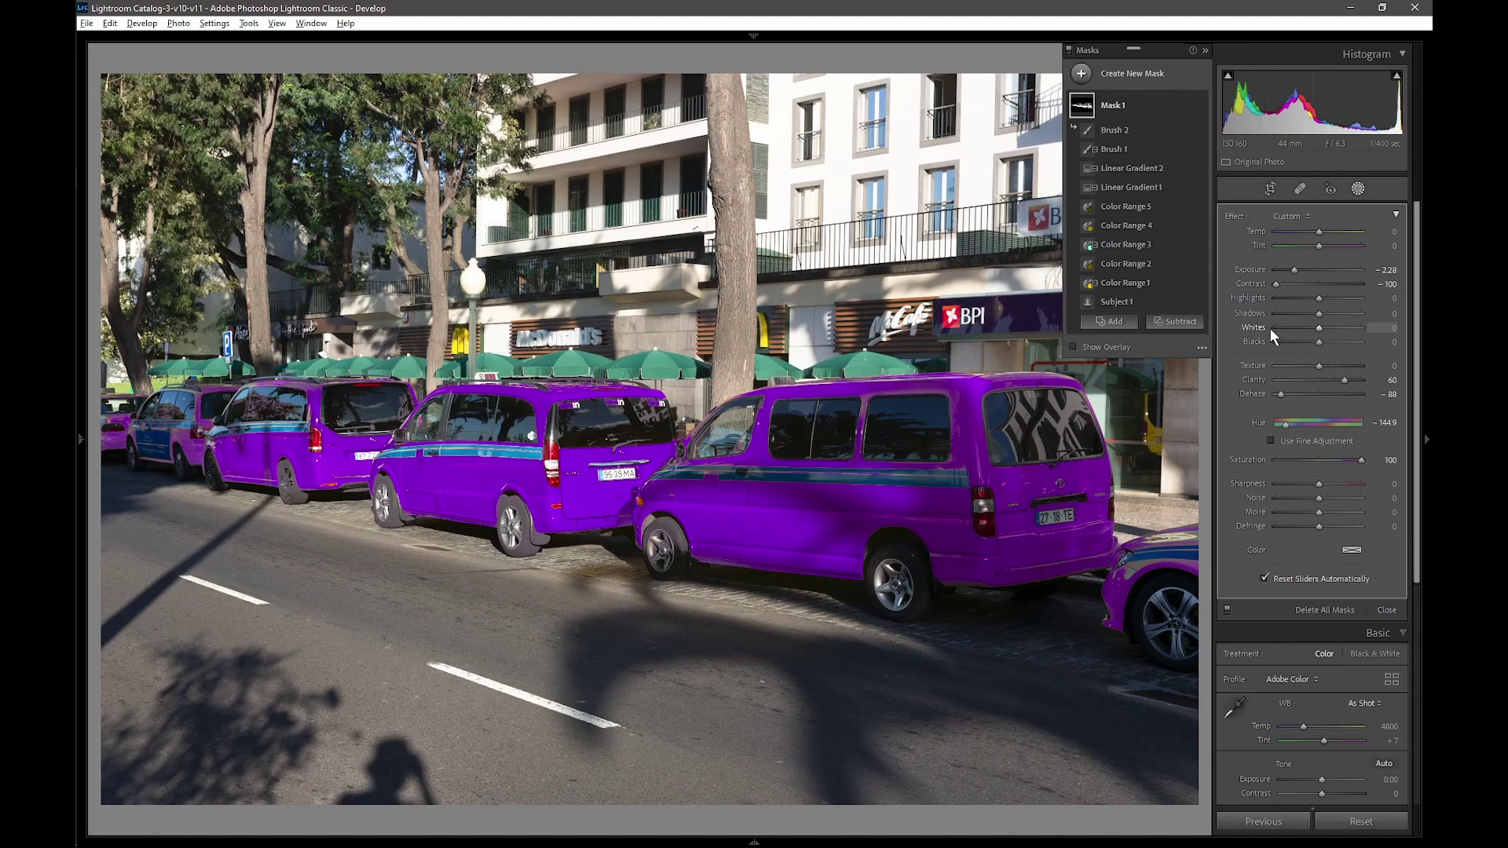
# Select the original and the purple copy and open them as Photoshop layers
pyautogui.press('g')
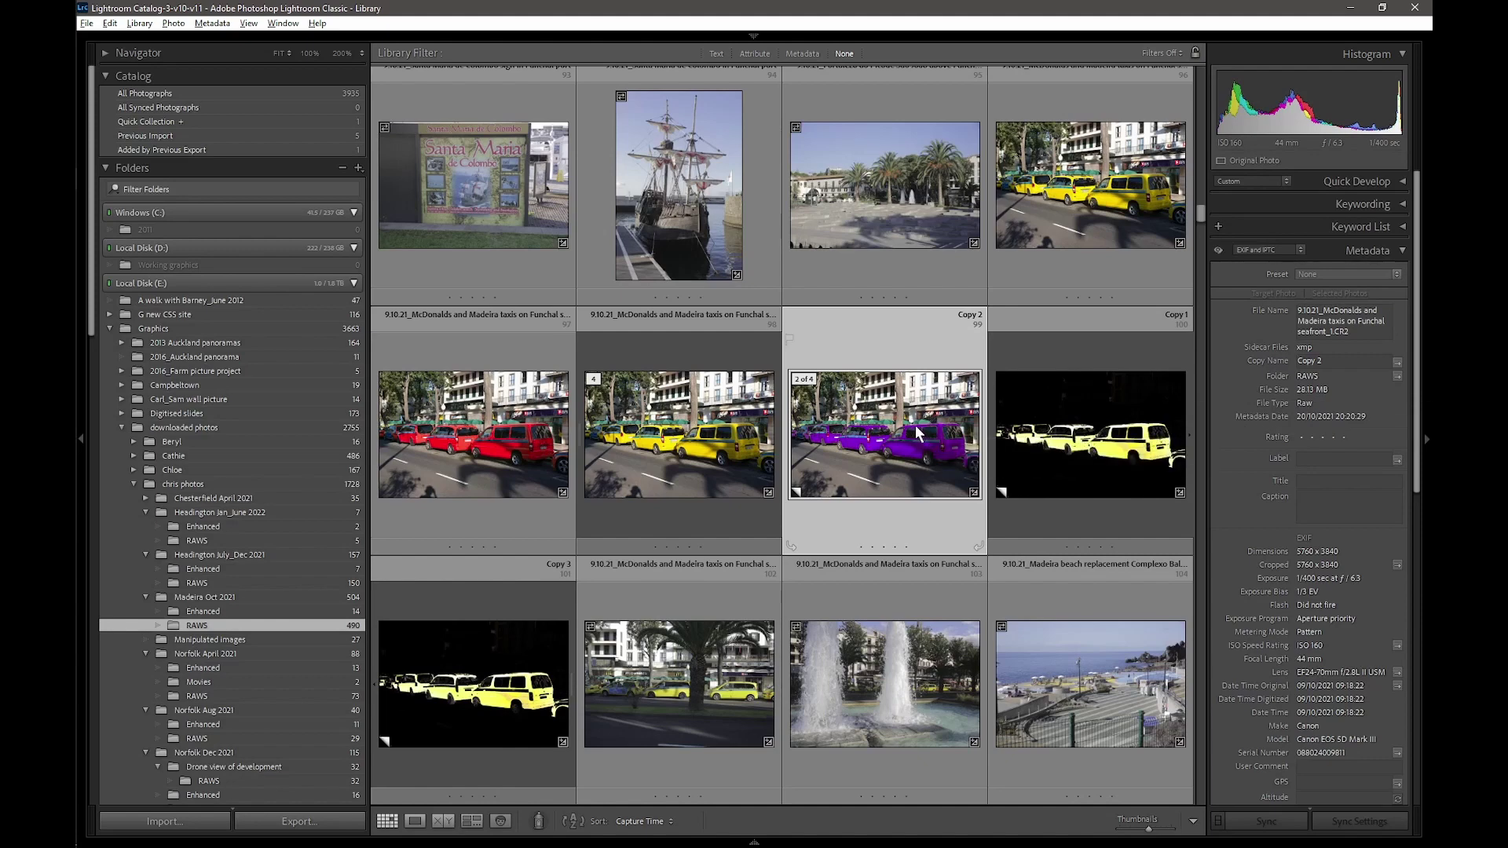
pyautogui.keyDown('ctrl'); pyautogui.click(704, 434); pyautogui.keyUp('ctrl')
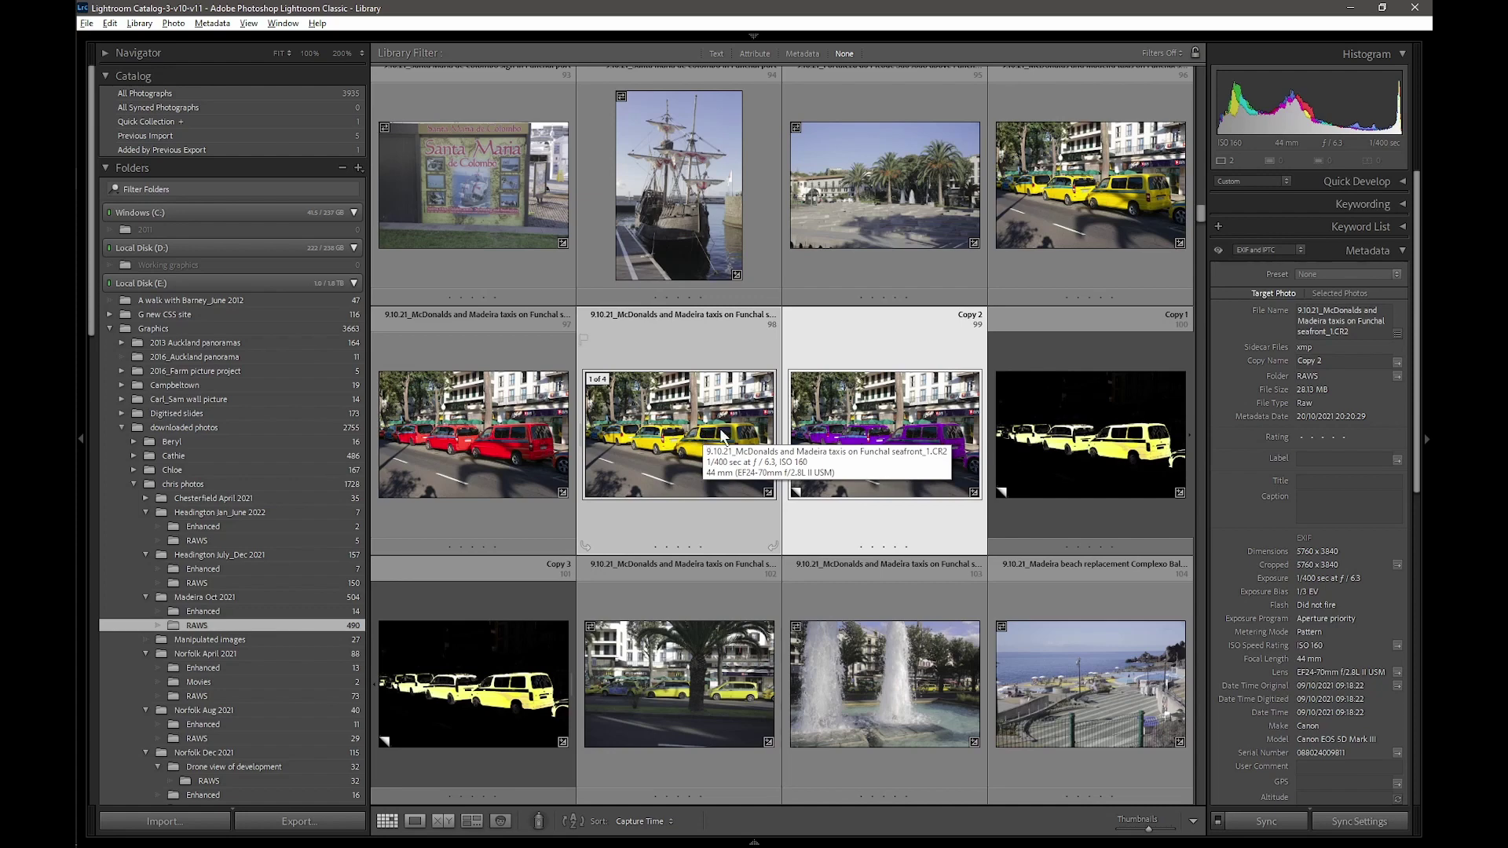
pyautogui.rightClick(837, 414)
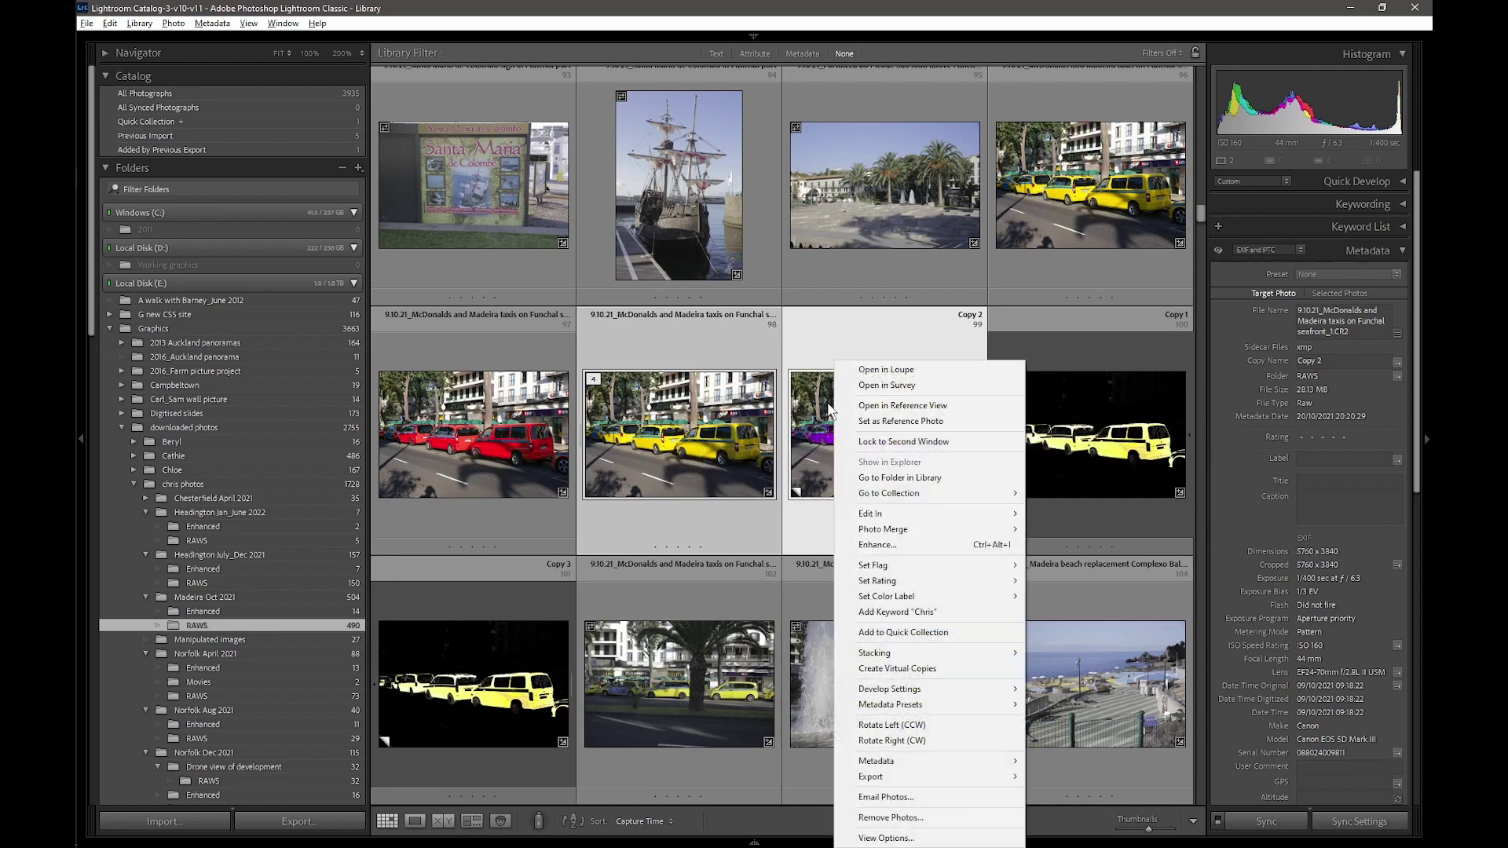
pyautogui.moveTo(885, 520)
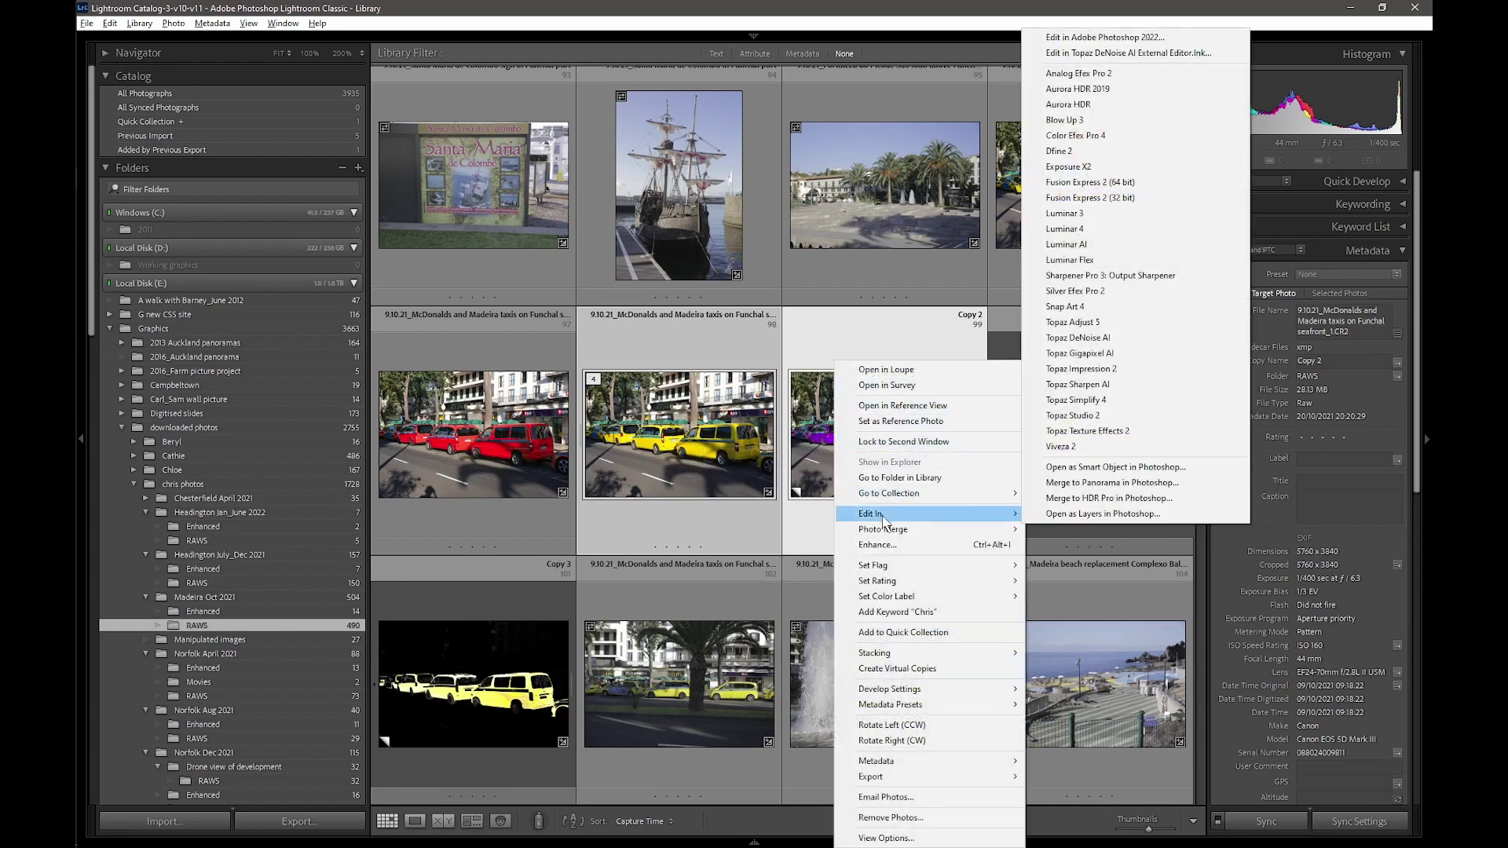
pyautogui.click(1083, 513)
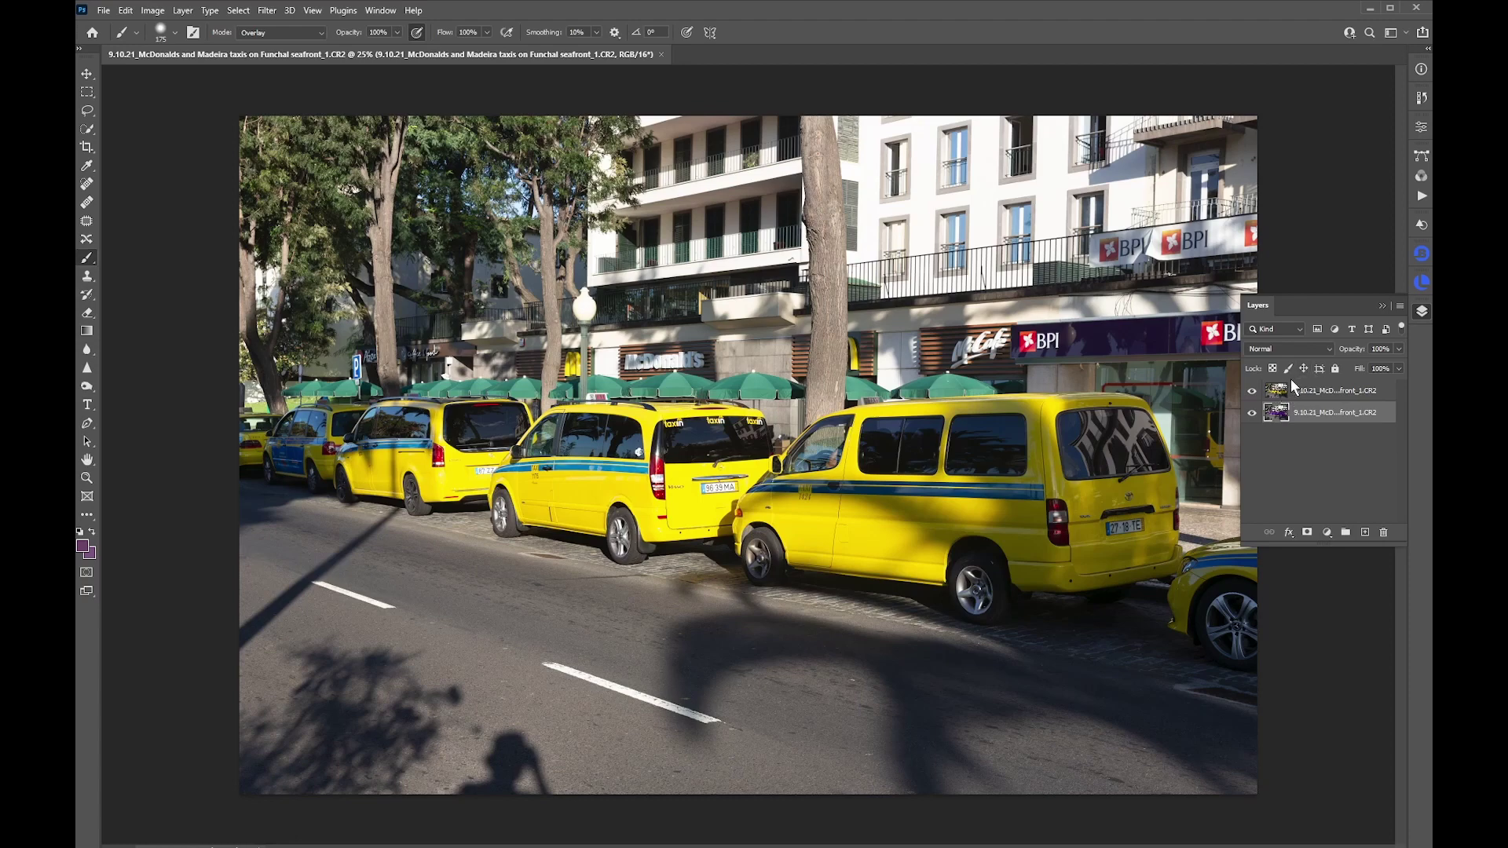
# Hide the yellow top layer and select the purple copy layer beneath it
pyautogui.click(1304, 392)
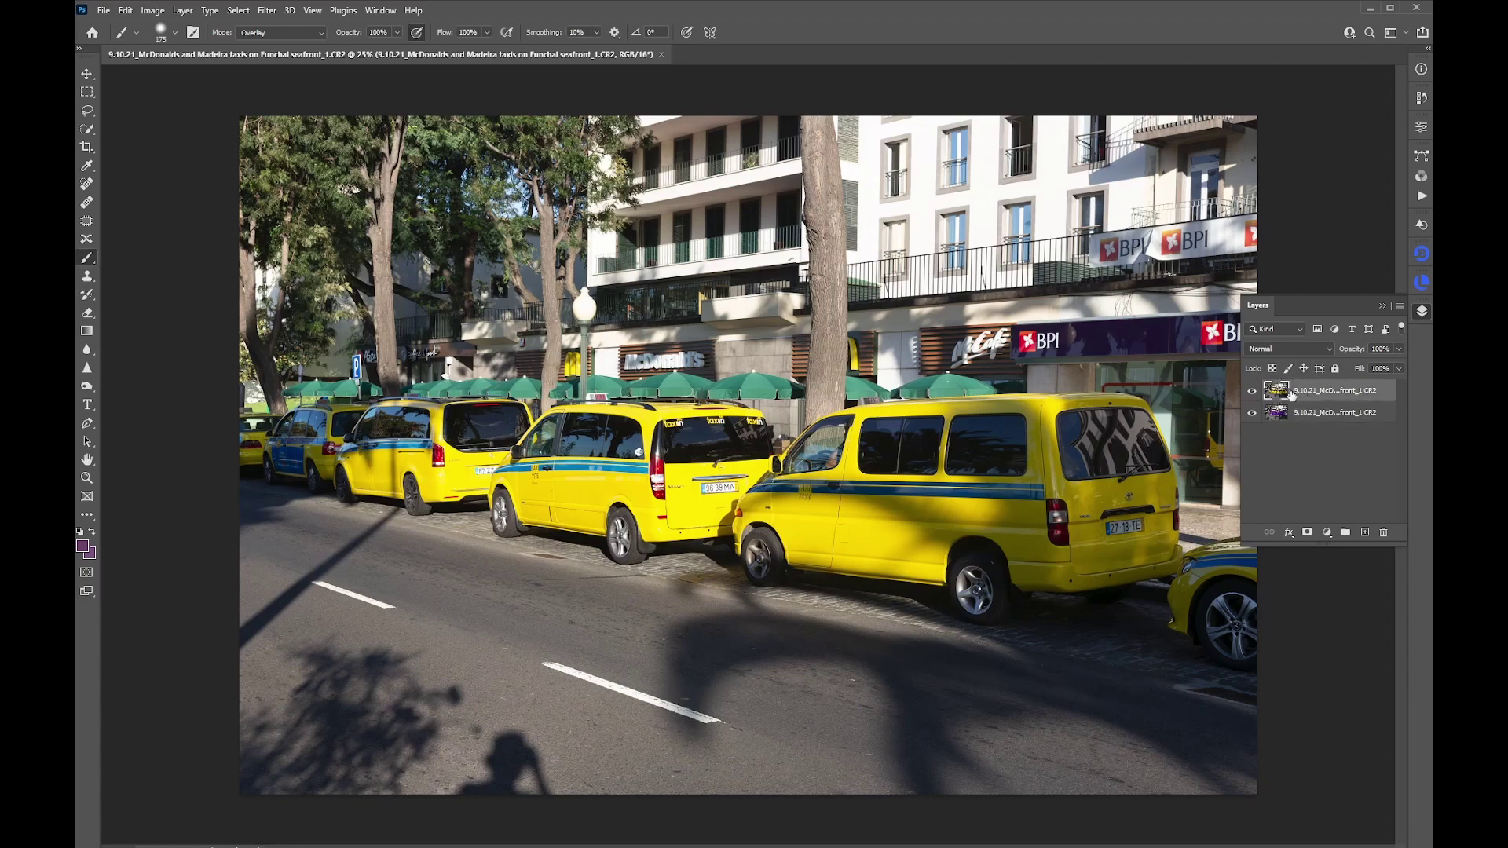
pyautogui.click(1253, 391)
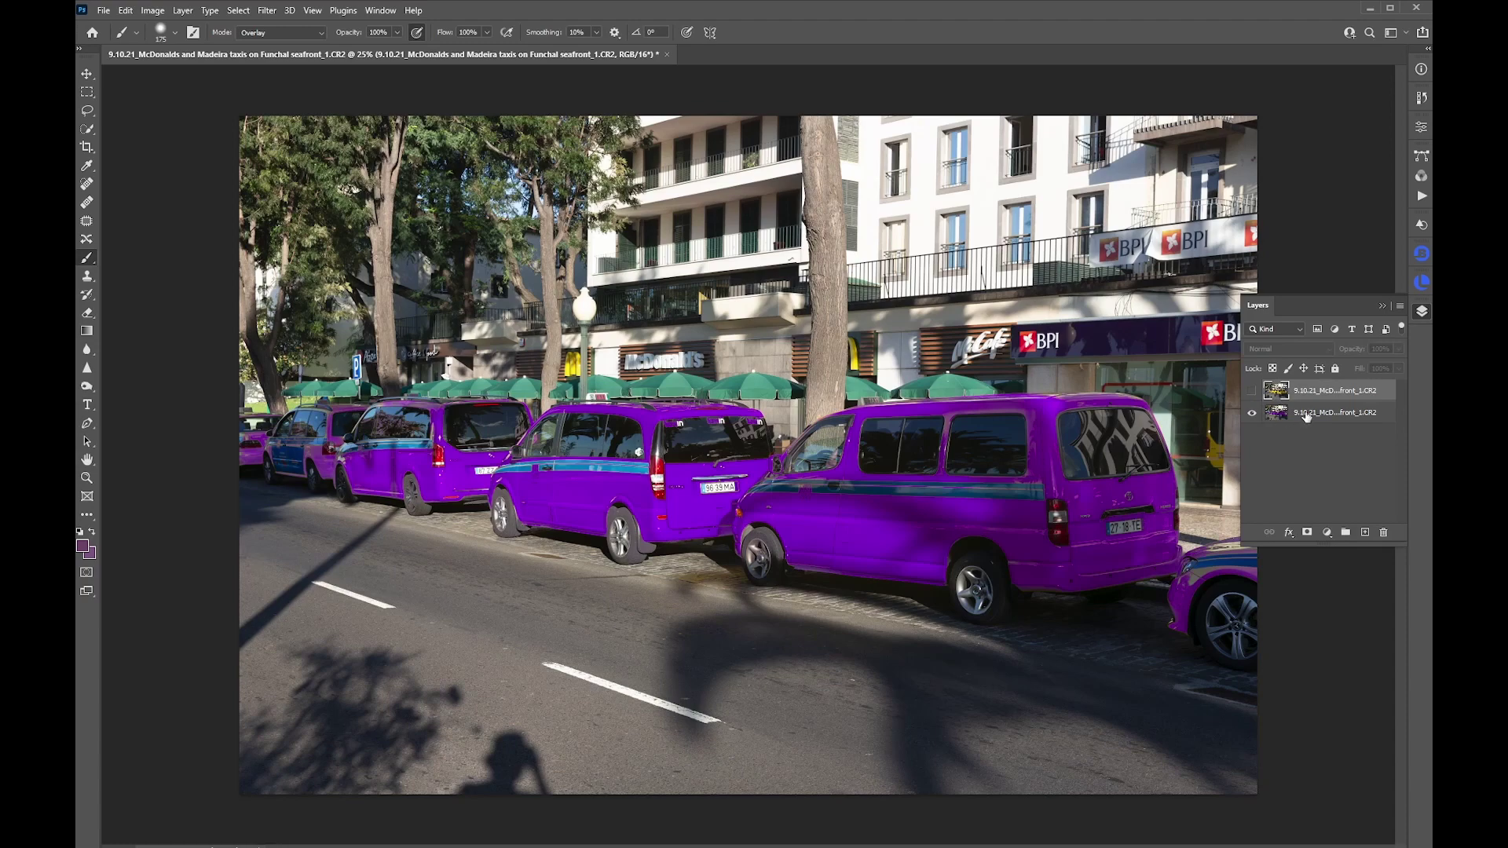
pyautogui.click(1308, 416)
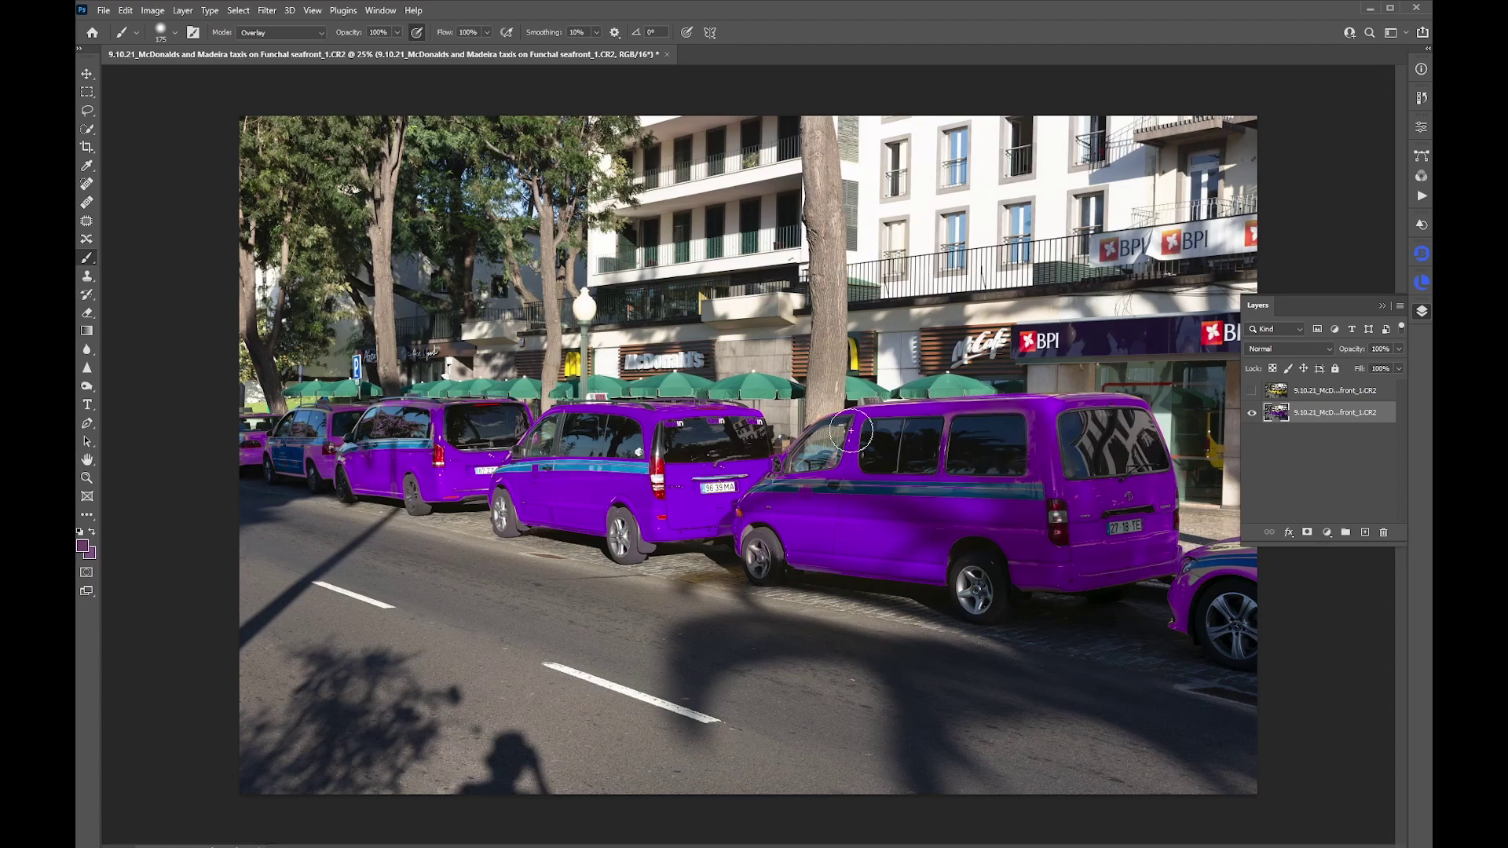
# Start a Color Range selection by sampling the purple van body colour
pyautogui.click(237, 10)
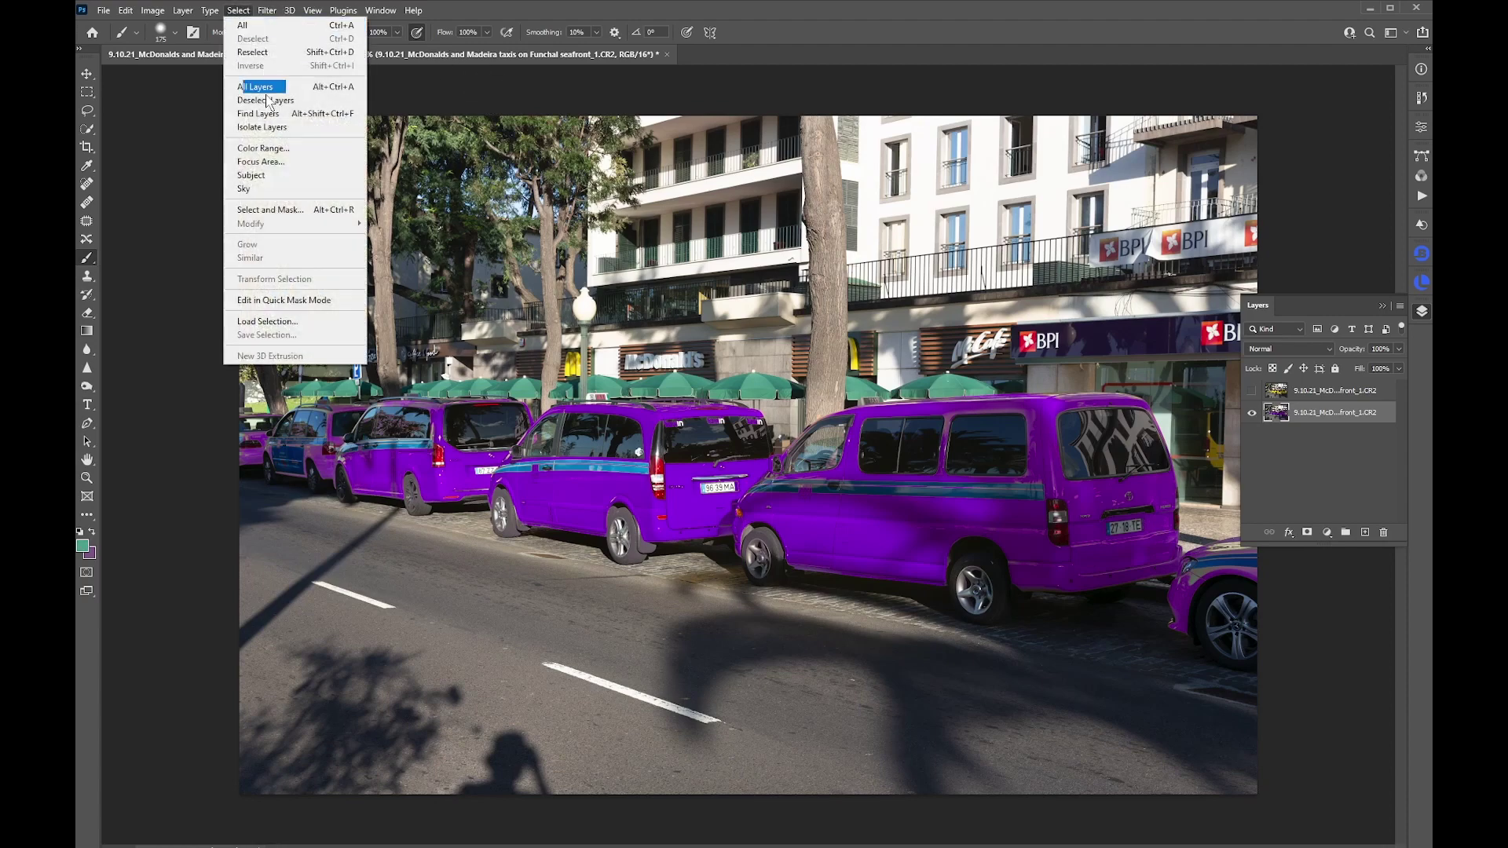
pyautogui.click(262, 149)
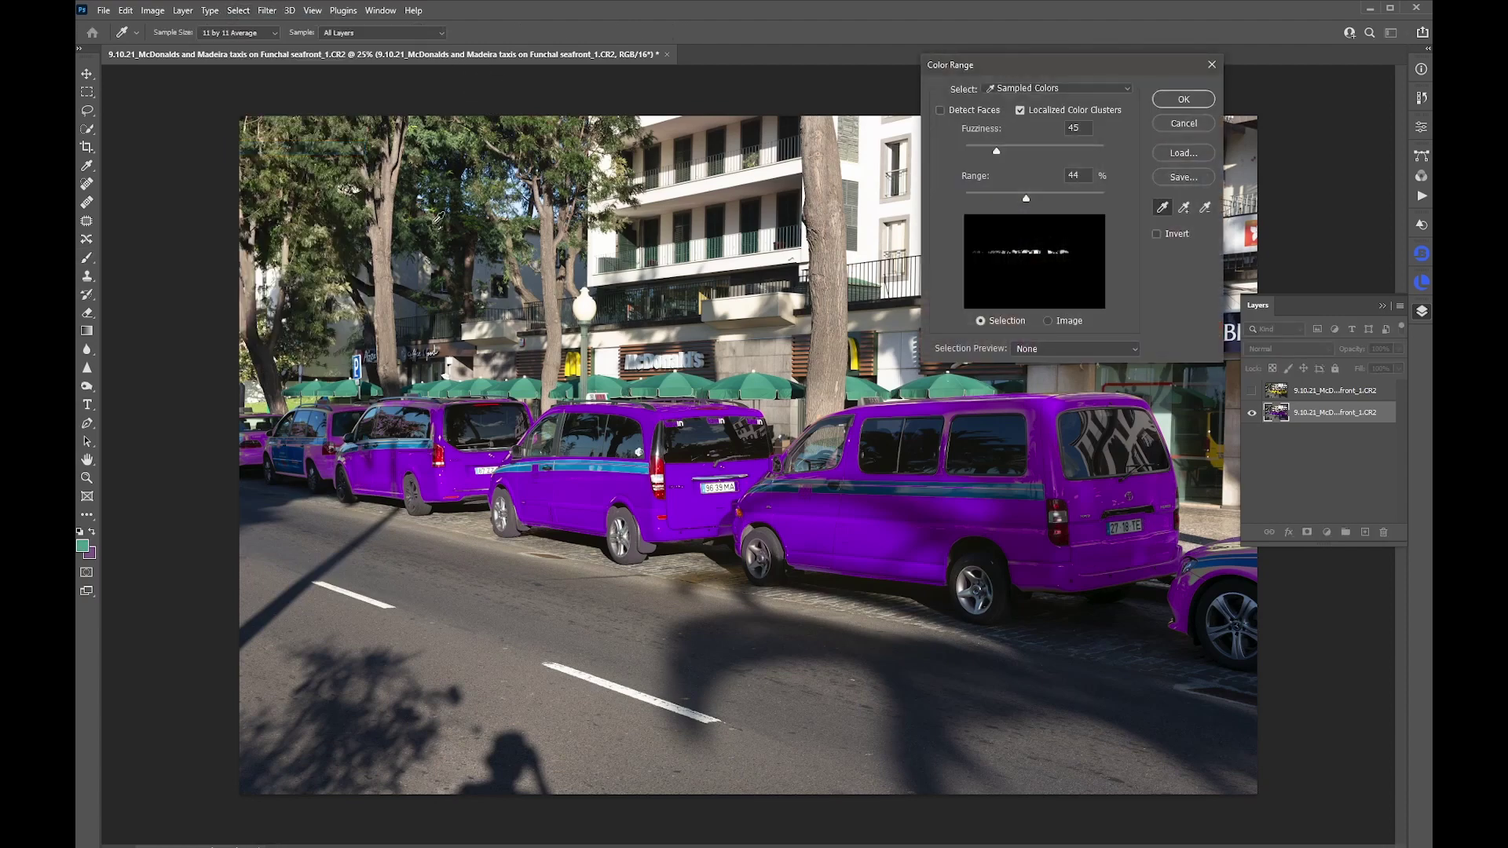
pyautogui.click(1164, 209)
pyautogui.click(870, 526)
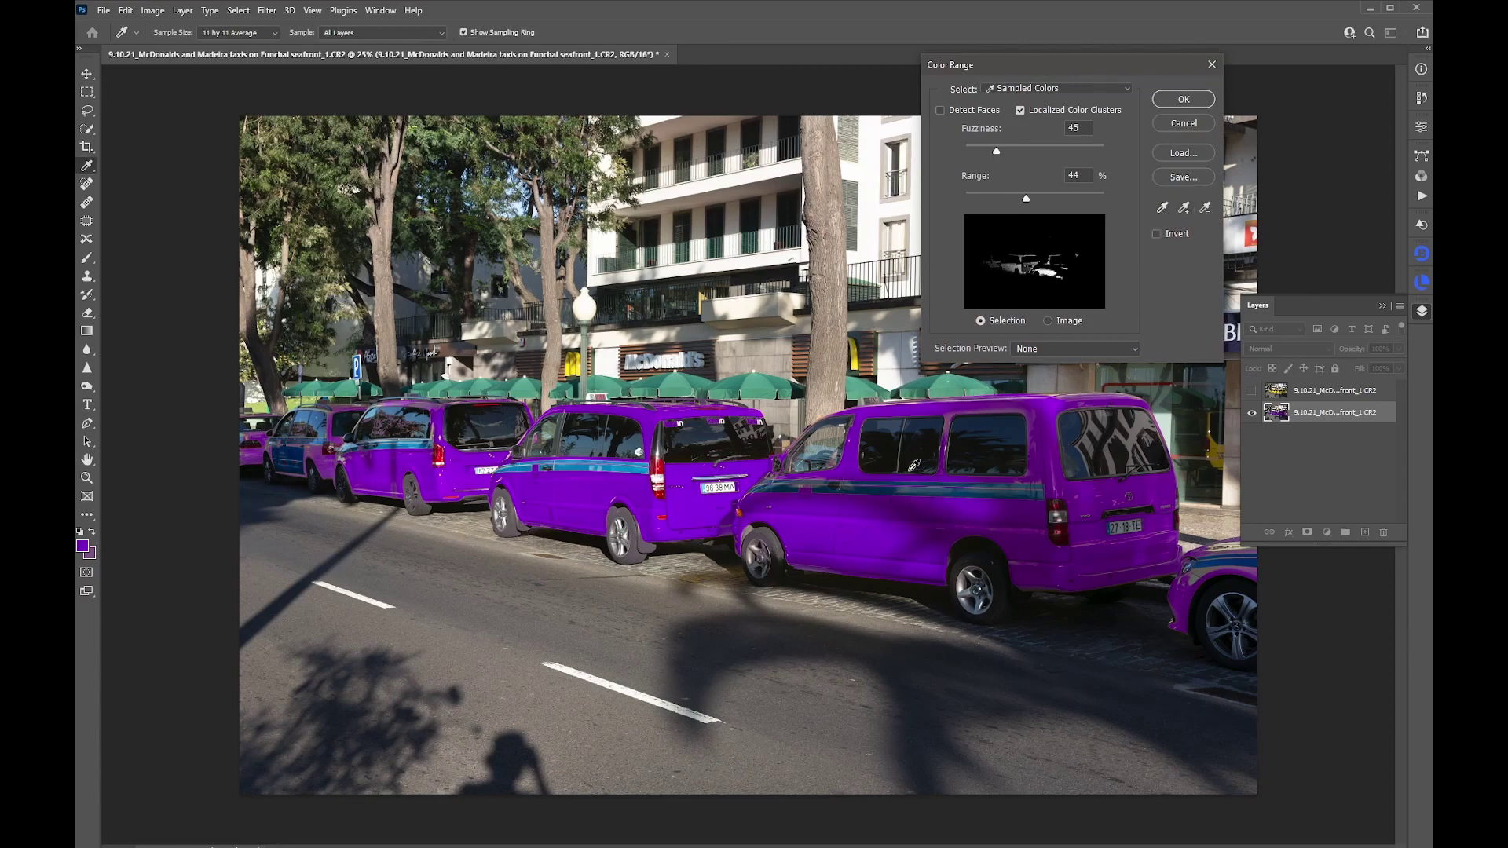
pyautogui.click(1184, 209)
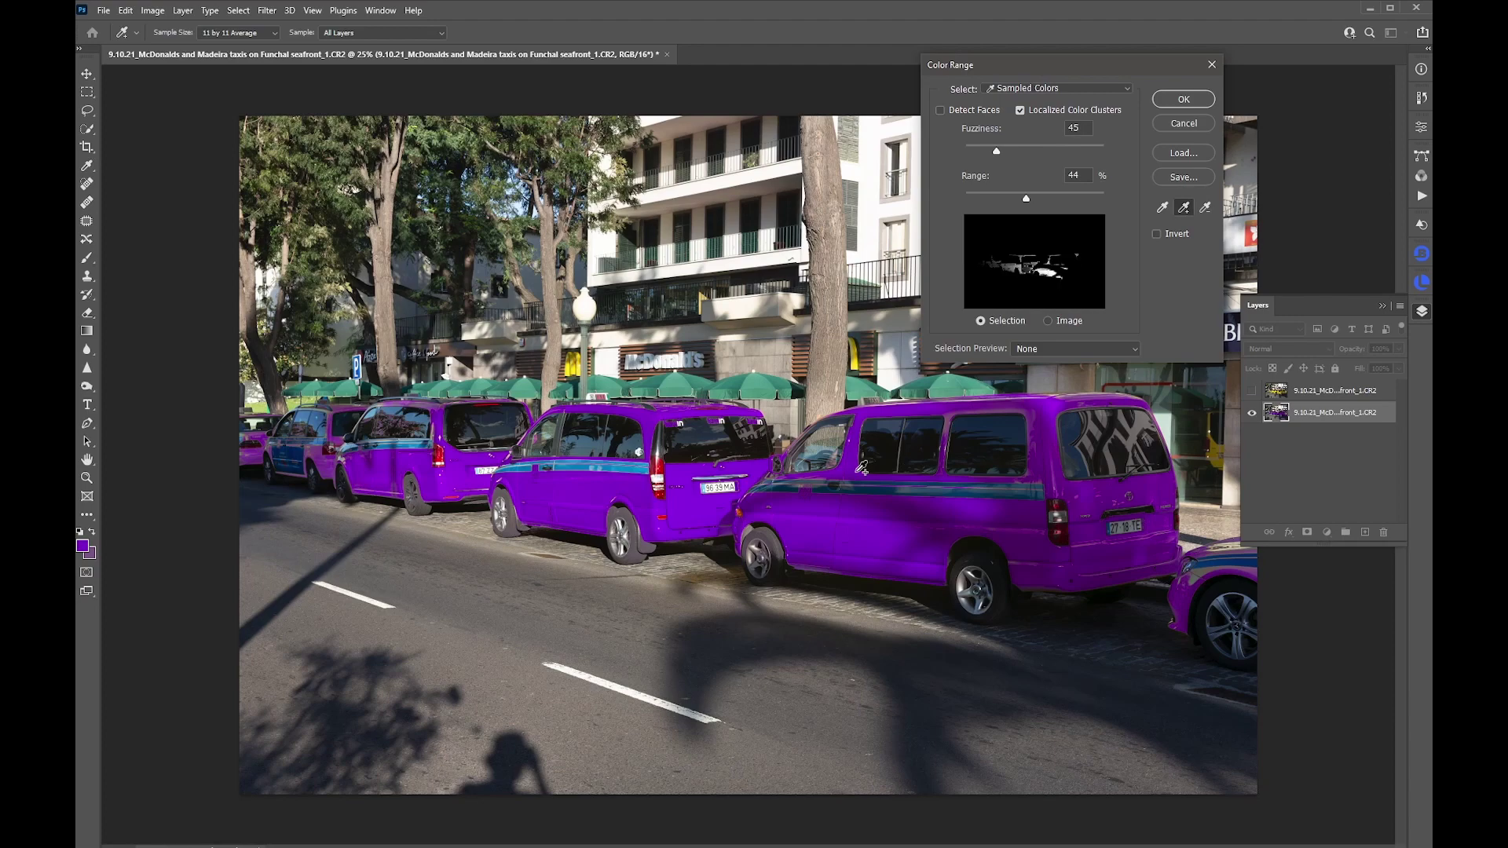
pyautogui.click(880, 528)
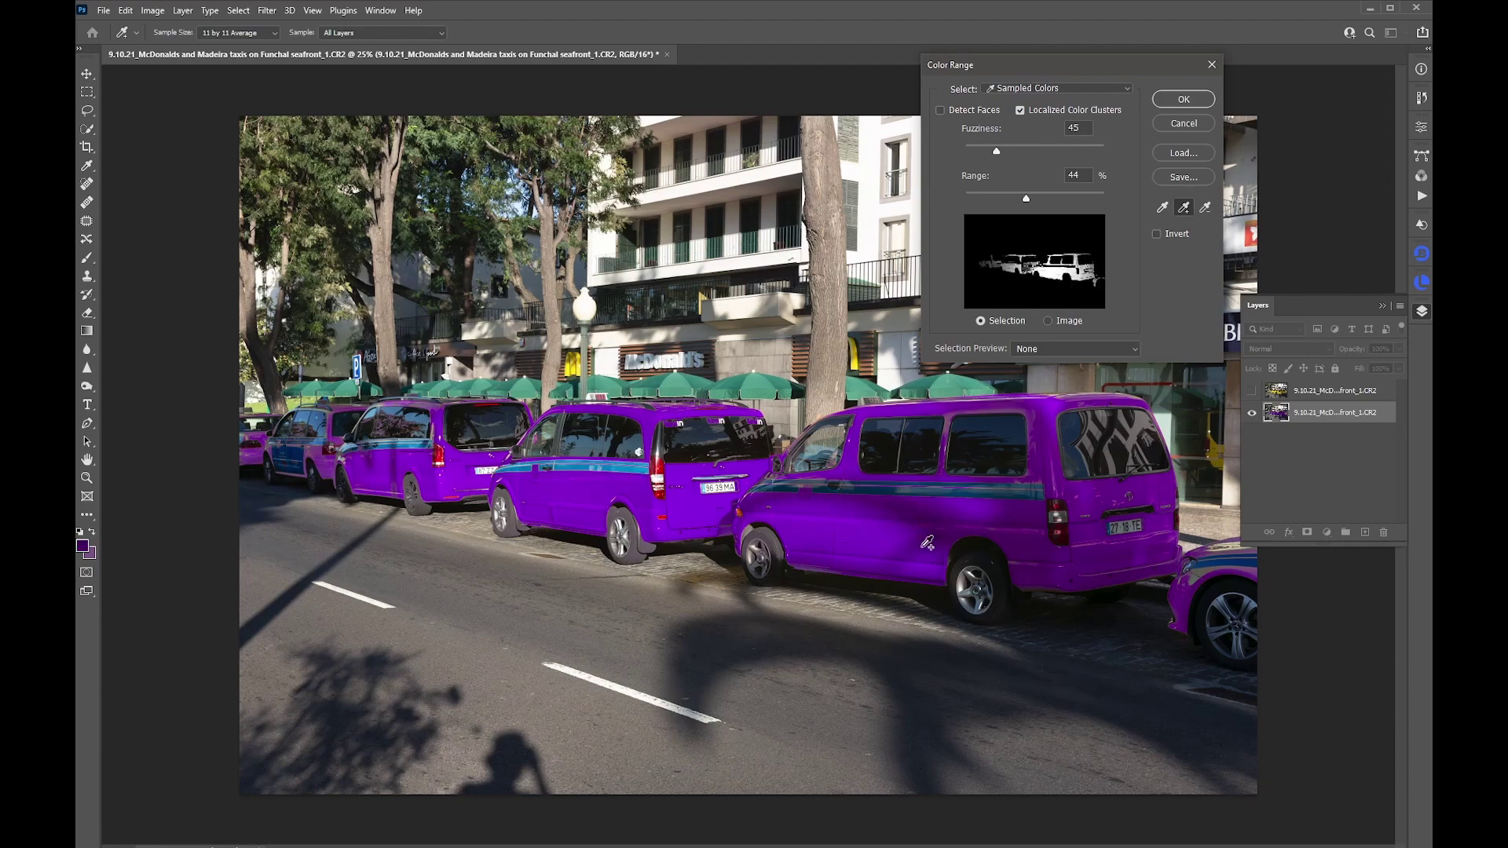
# Add more purple shades from the vans' roofs, sides and the pink car, then accept
pyautogui.click(1049, 461)
pyautogui.click(1048, 405)
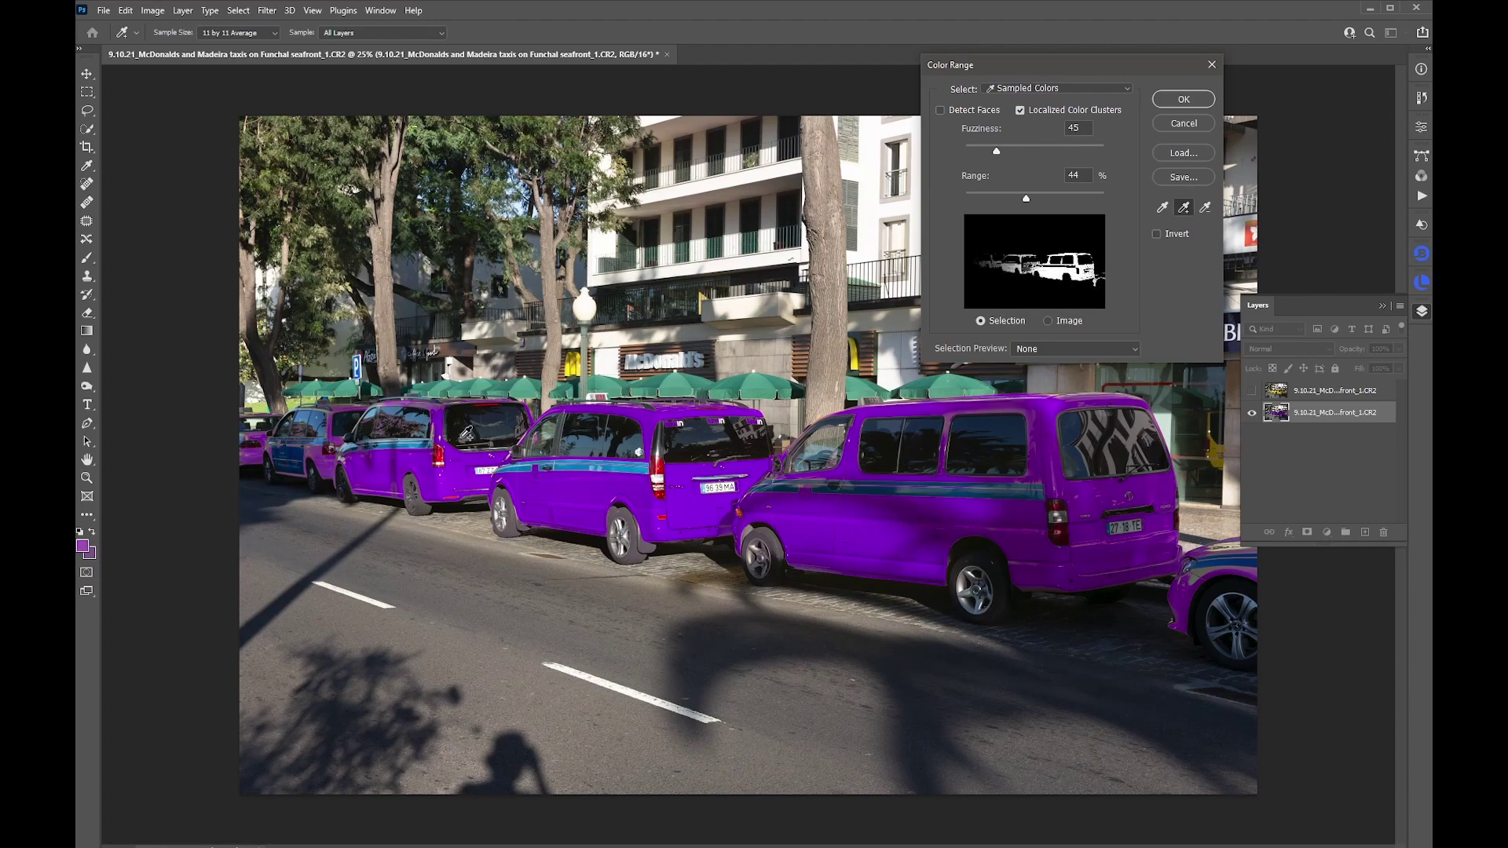
pyautogui.click(265, 432)
pyautogui.click(446, 408)
pyautogui.click(415, 398)
pyautogui.click(397, 460)
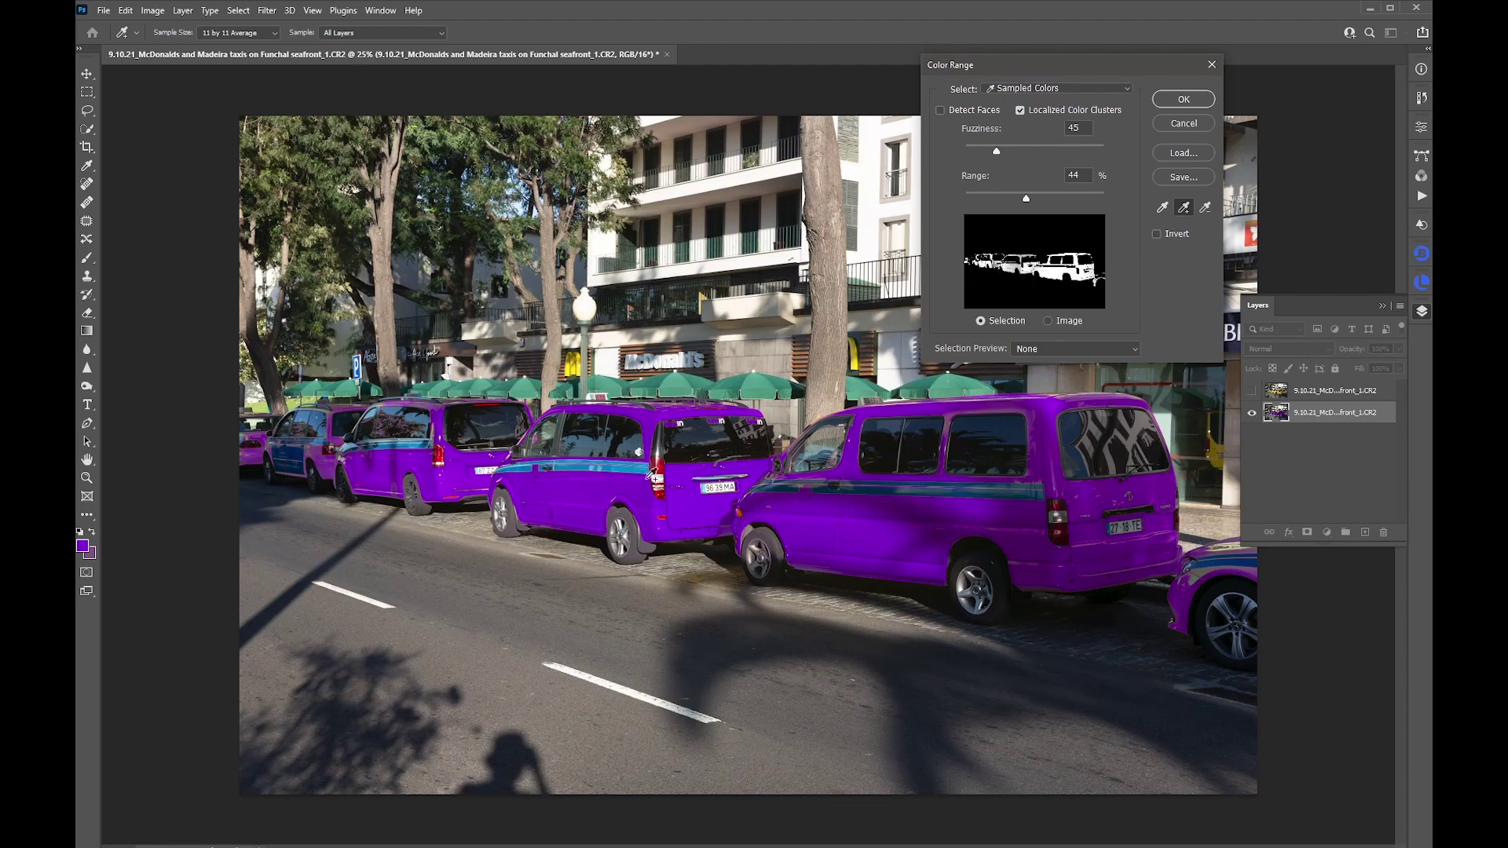
pyautogui.click(679, 409)
pyautogui.click(448, 476)
pyautogui.click(1184, 99)
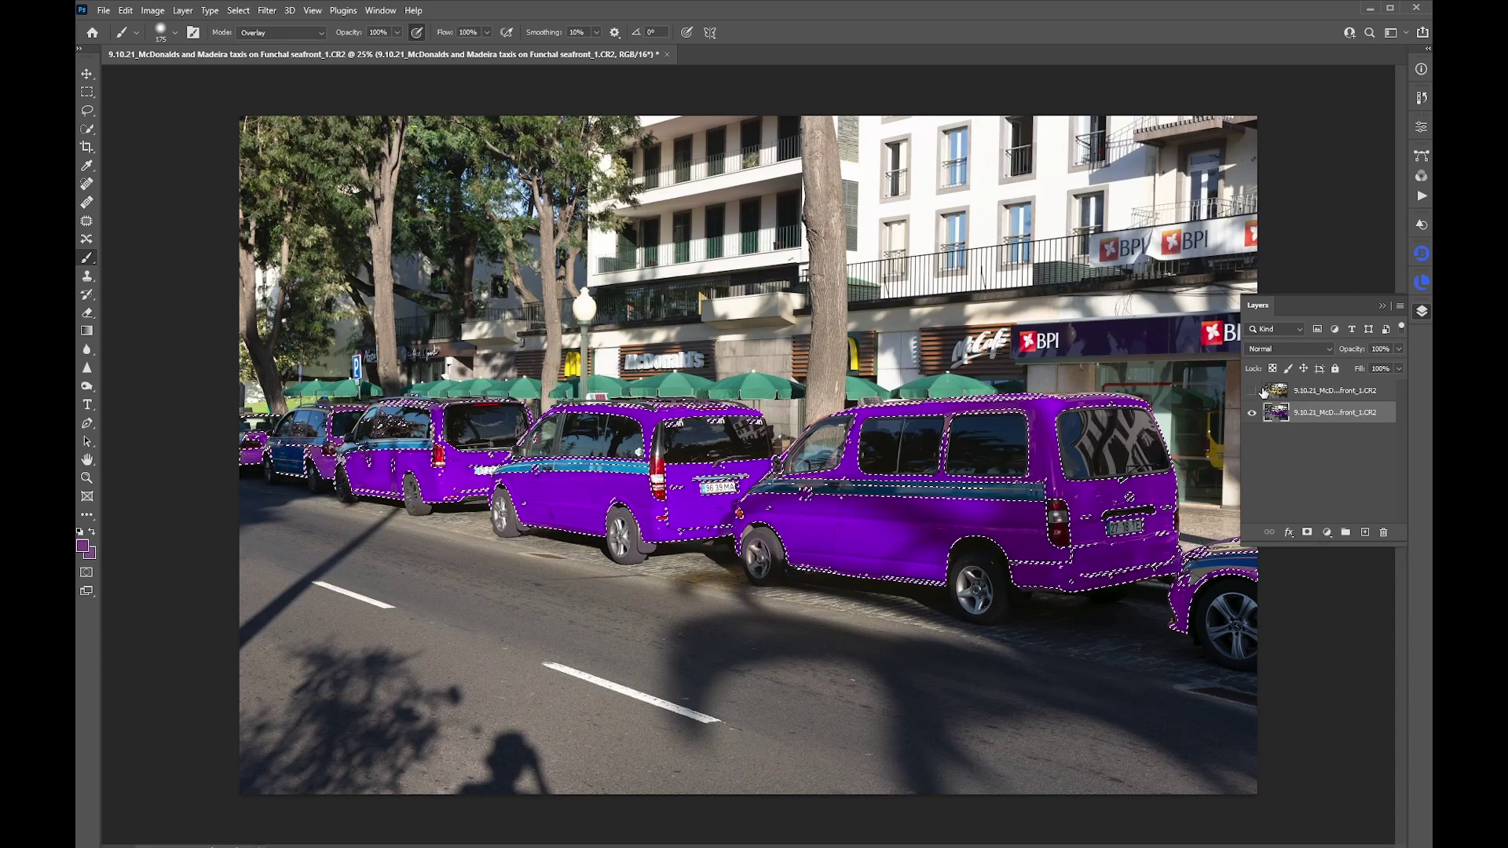
# Show the yellow top layer again, check the selection in Quick Mask, and select that layer
pyautogui.click(1253, 390)
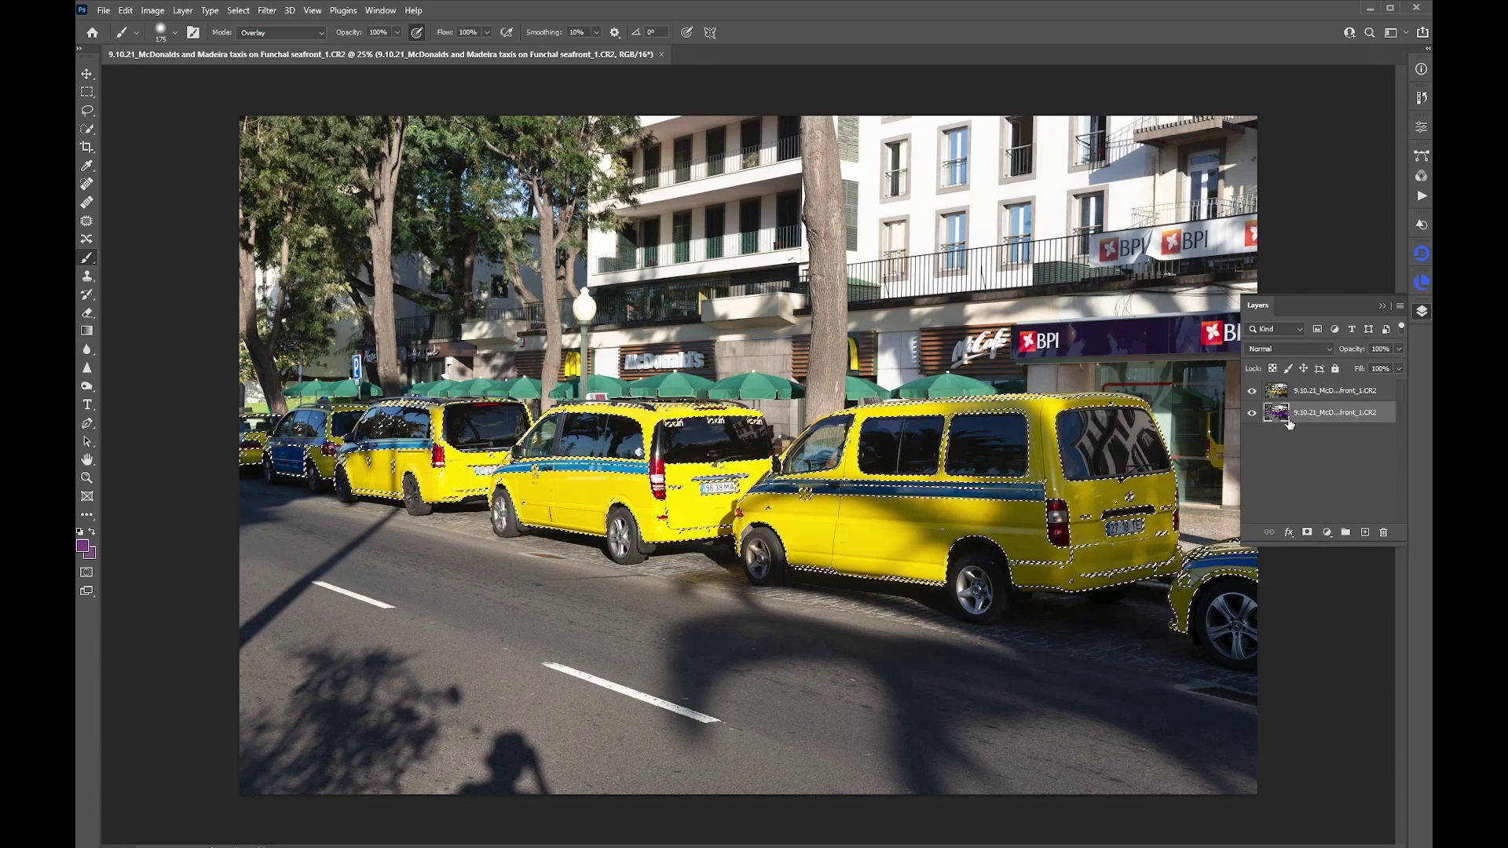
pyautogui.press('q')
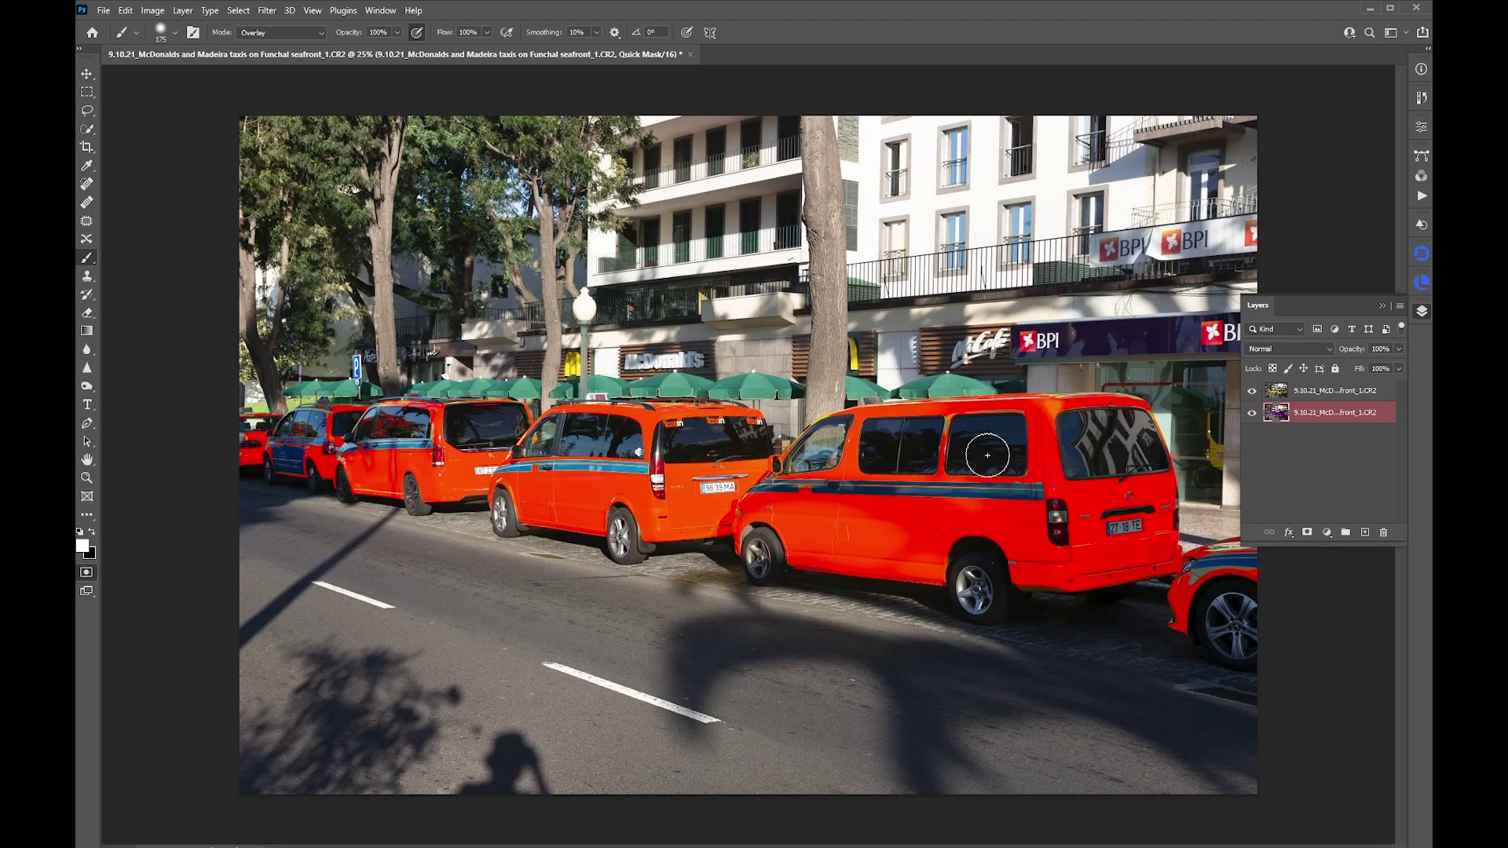
pyautogui.press('q')
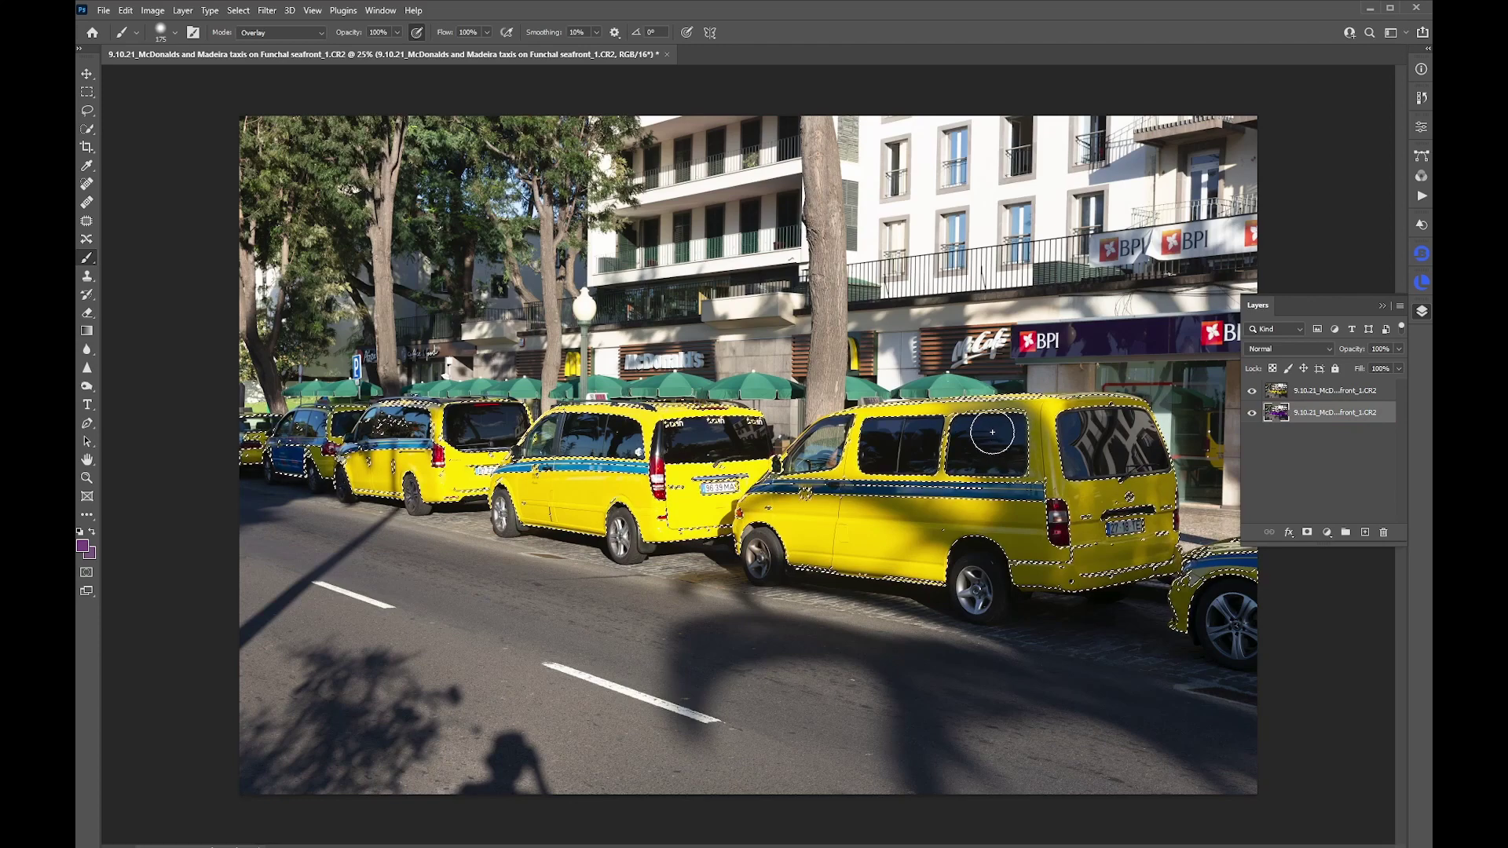
pyautogui.click(1322, 395)
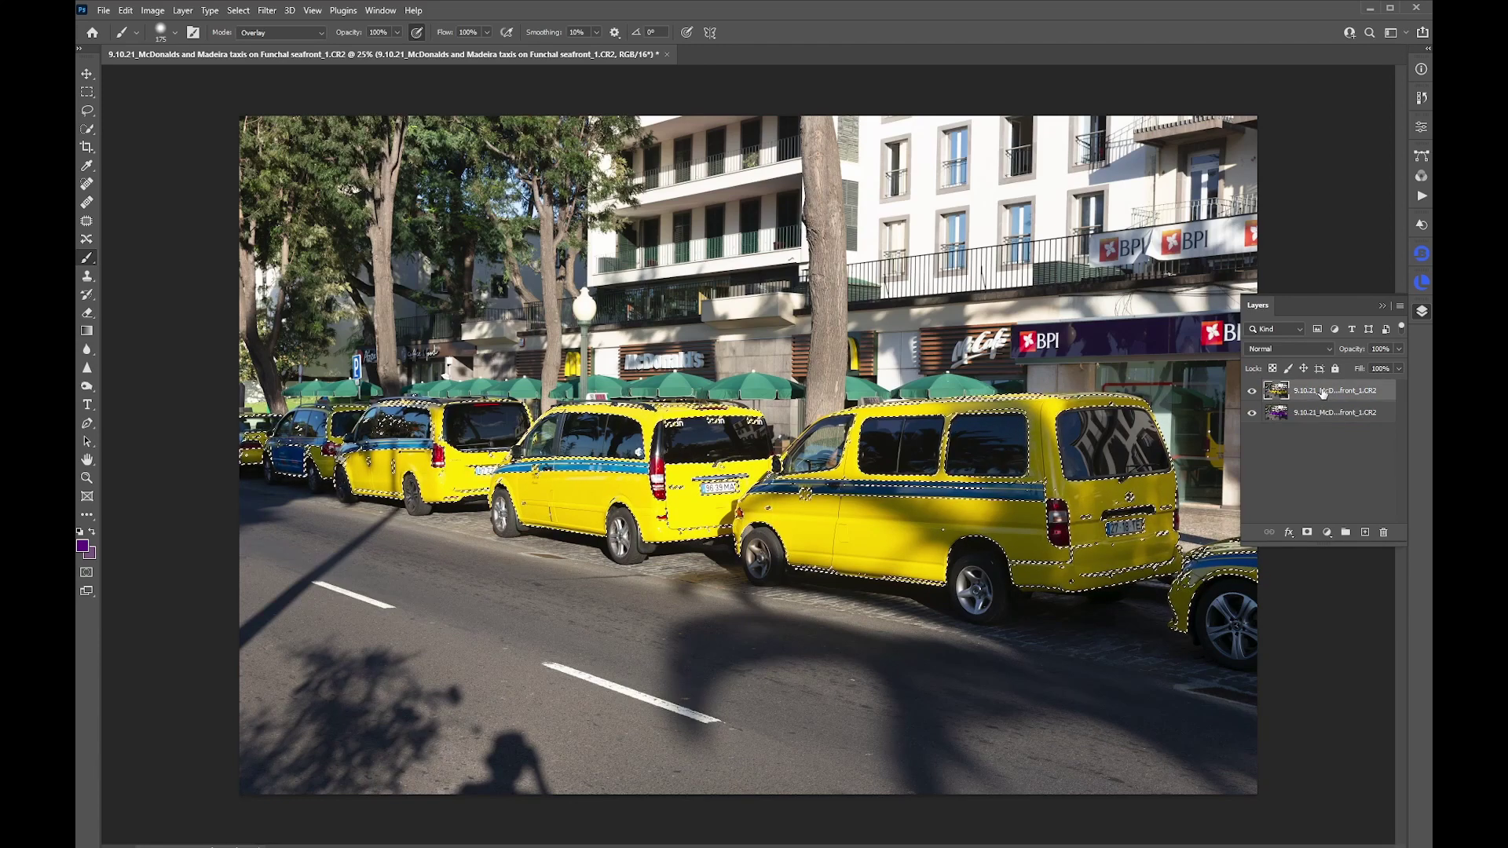
# Add a Hue/Saturation adjustment layer above the yellow layer and view its taxi mask
pyautogui.click(1328, 535)
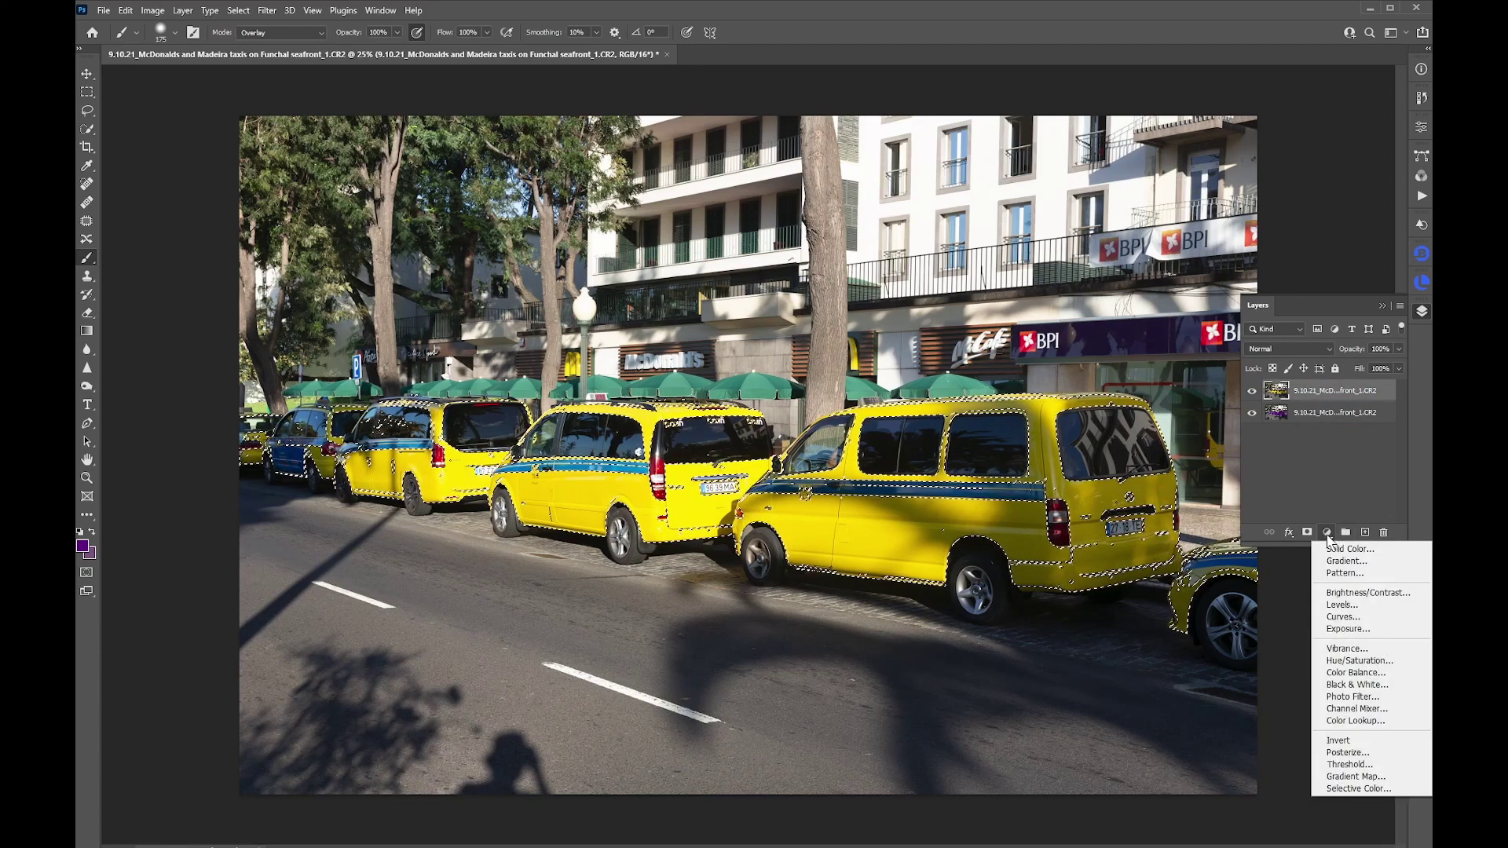
pyautogui.click(1346, 661)
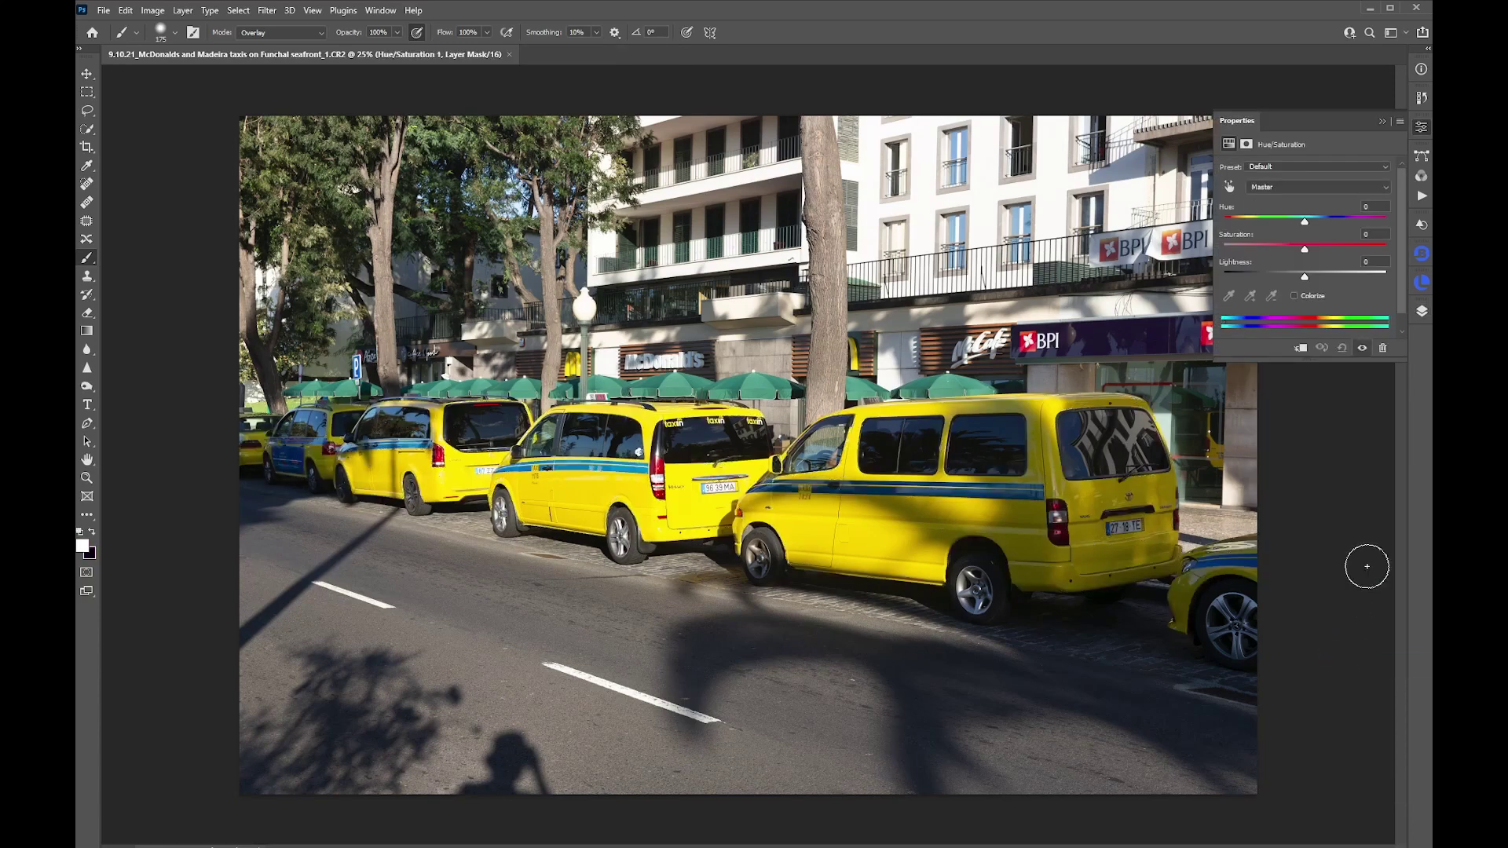
pyautogui.click(1421, 313)
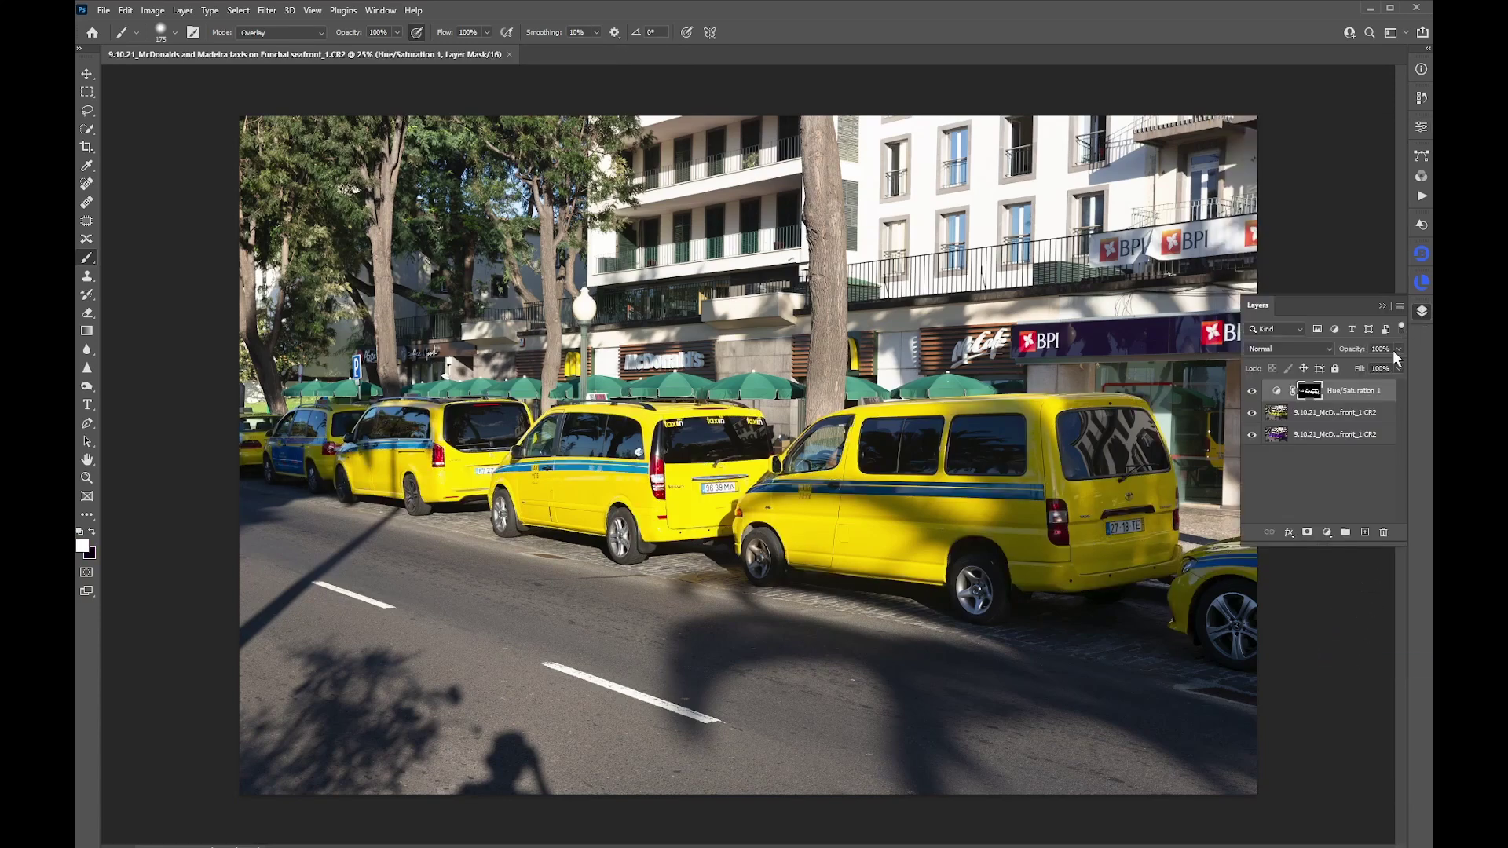
pyautogui.keyDown('alt'); pyautogui.click(1310, 392); pyautogui.keyUp('alt')
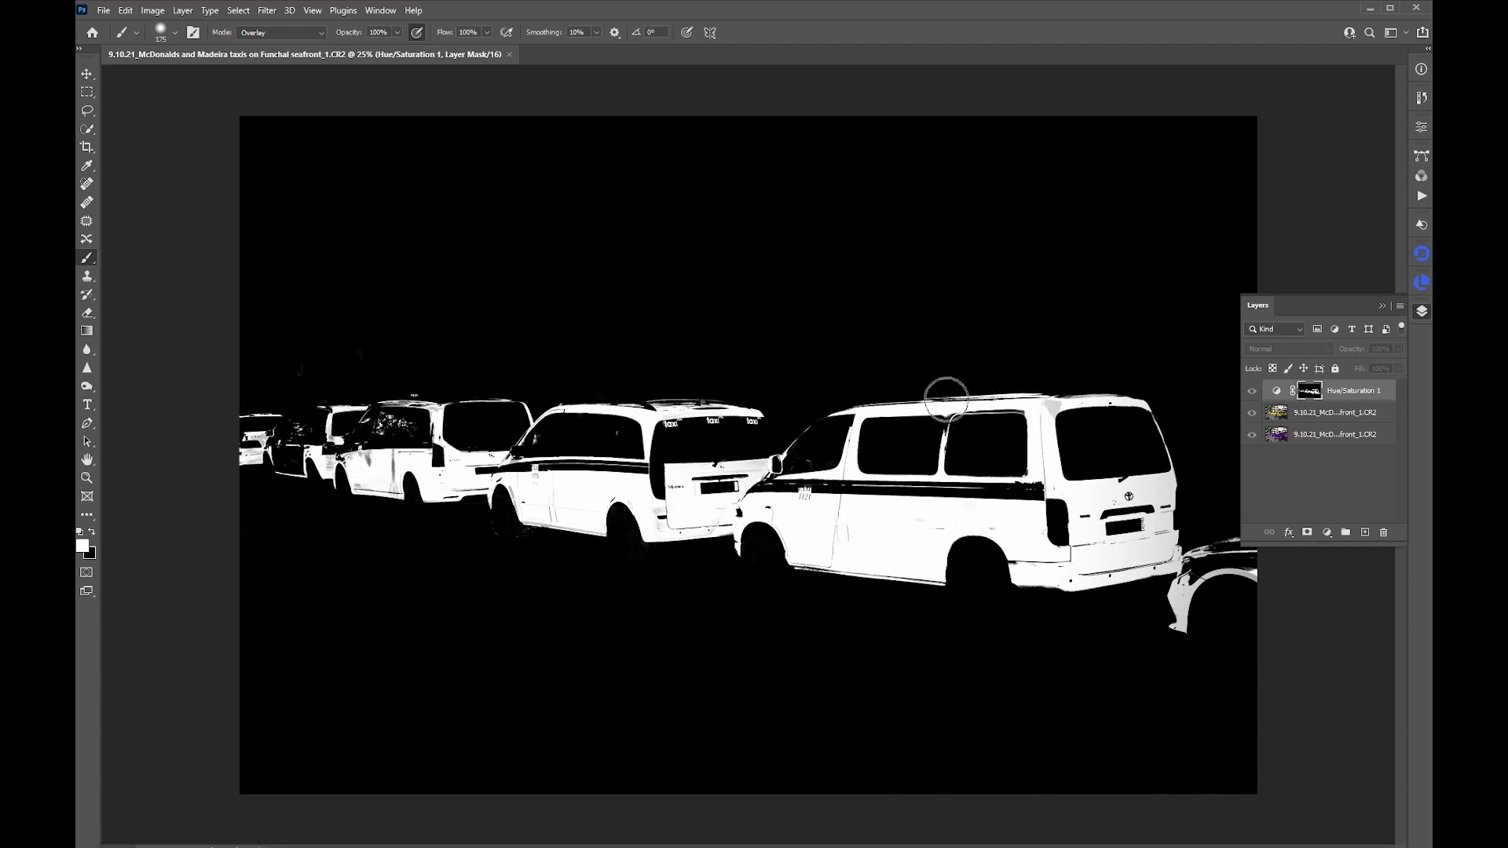
# Switch the mask brush from Normal to Overlay blending after undoing a test stroke
pyautogui.click(322, 33)
pyautogui.click(287, 49)
pyautogui.moveTo(438, 220); pyautogui.dragTo(662, 229)
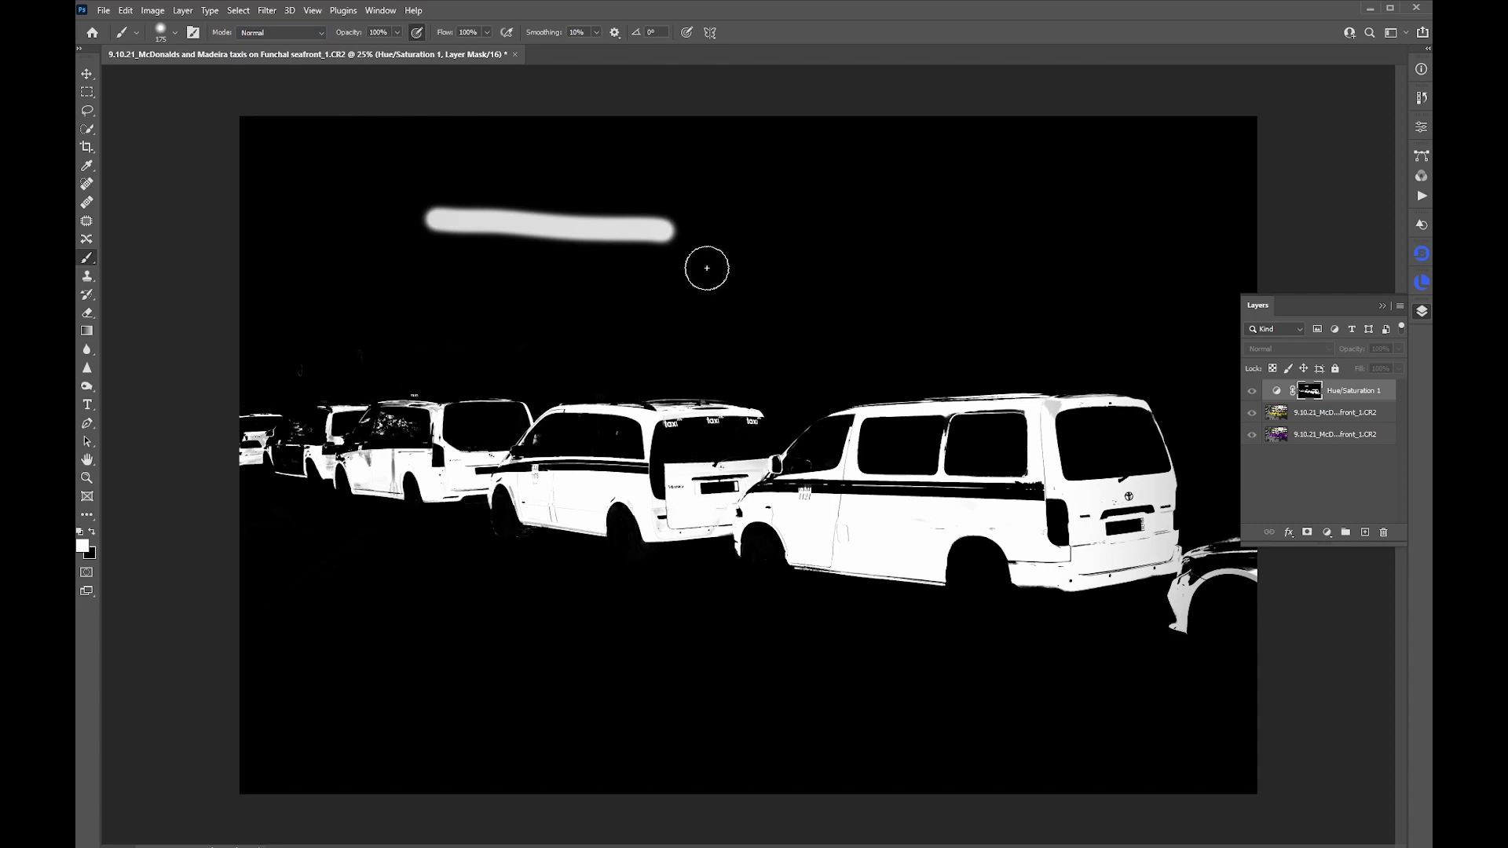
pyautogui.hotkey('ctrl', 'z')
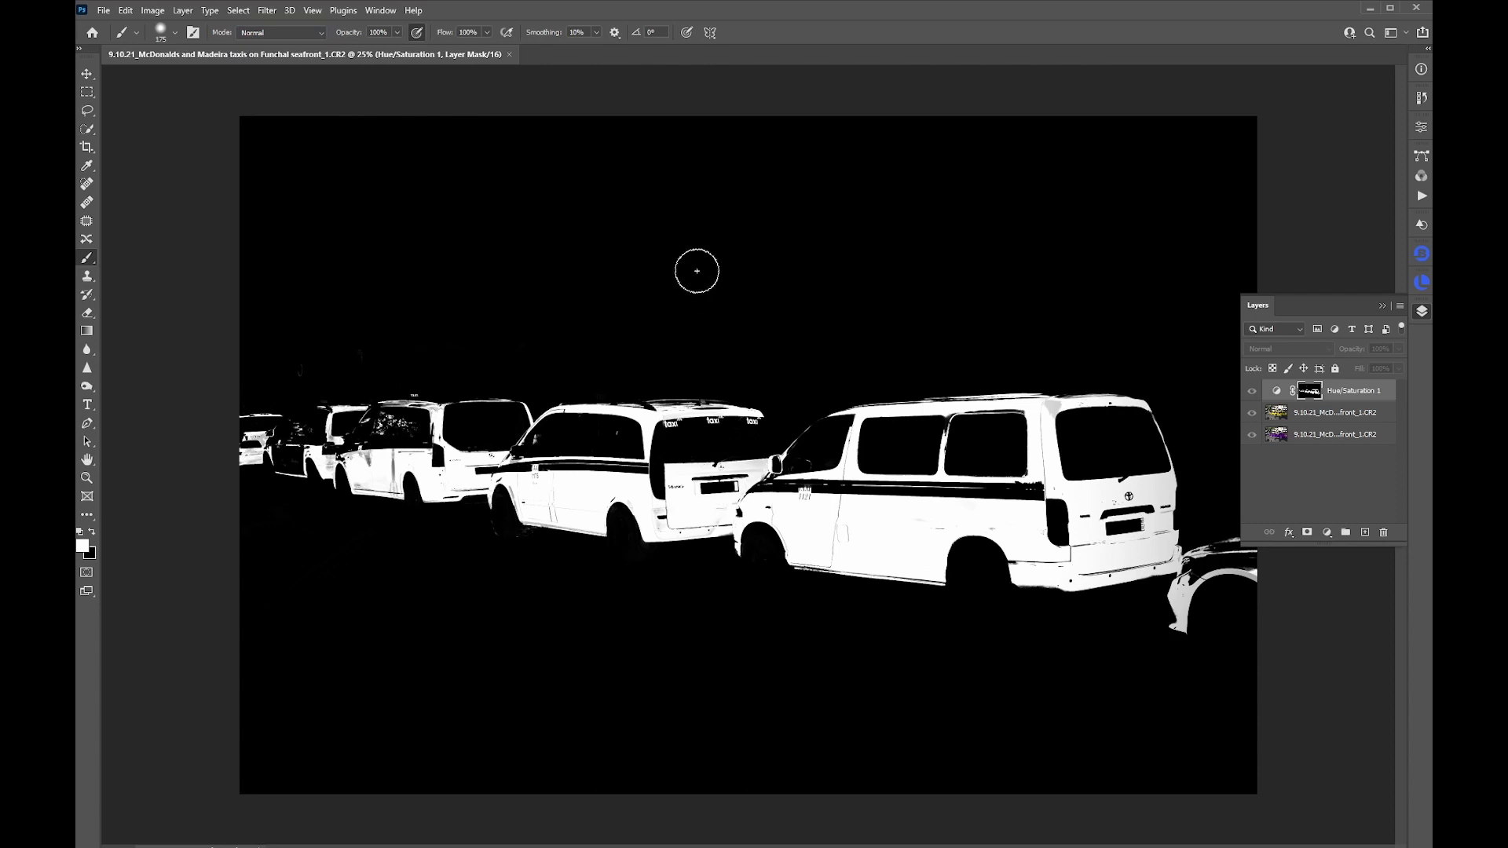
pyautogui.click(321, 33)
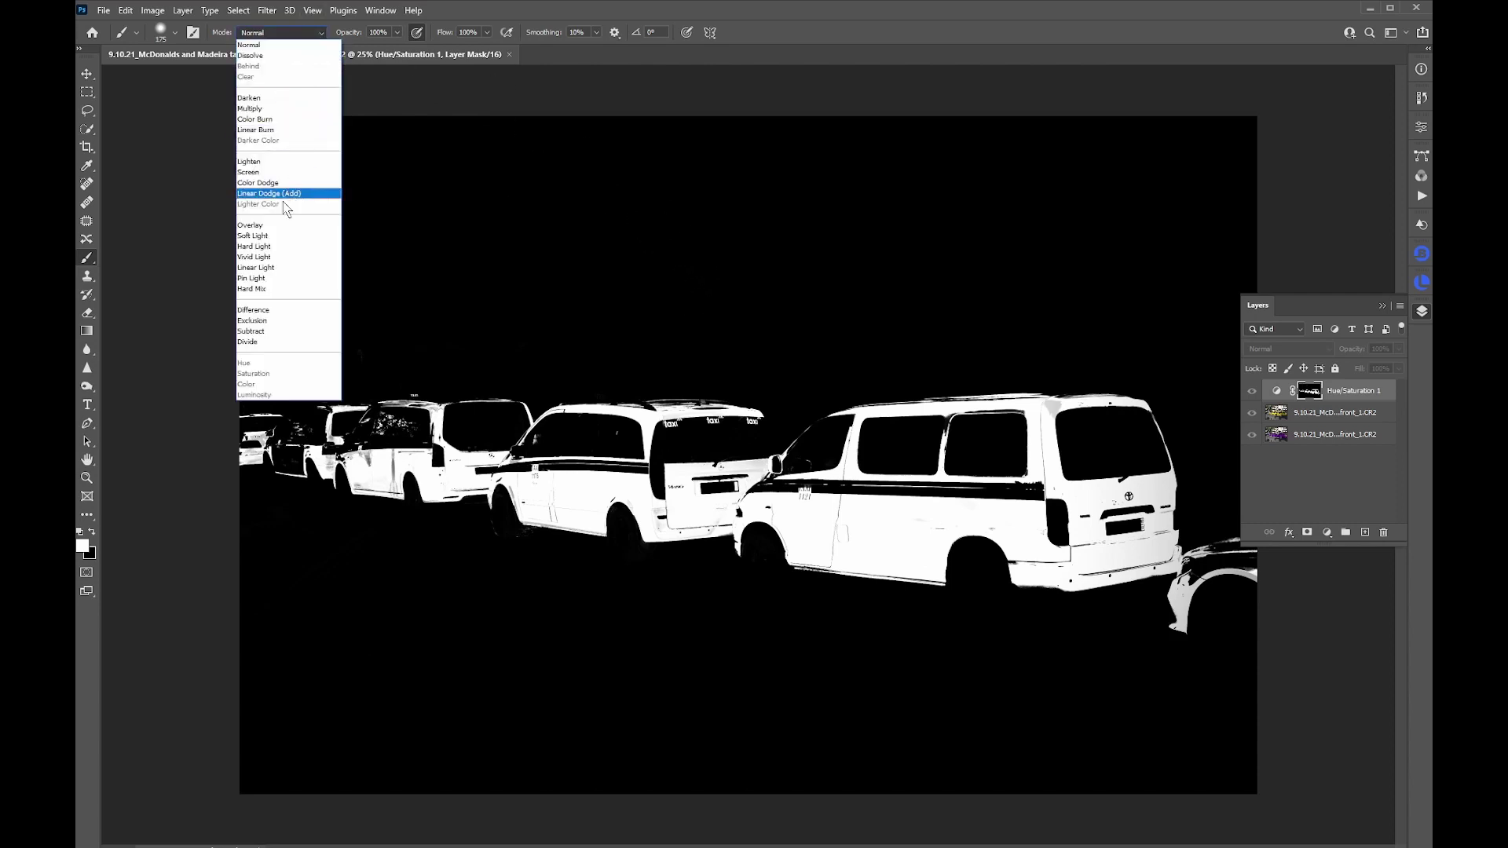
pyautogui.click(271, 222)
pyautogui.moveTo(502, 222); pyautogui.dragTo(771, 232)
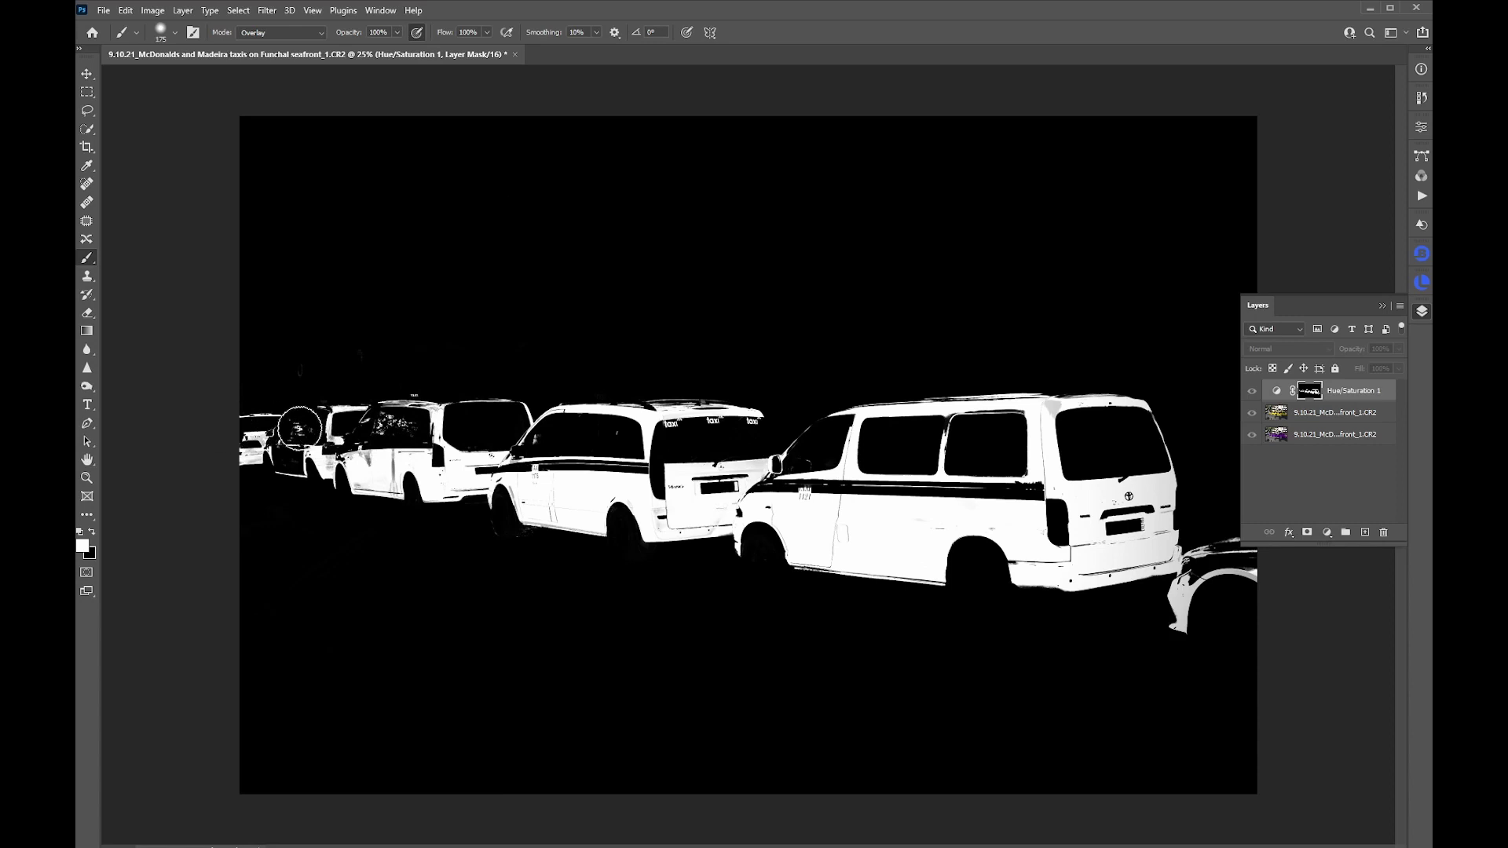
# Paint white over the dark car, rear window, tail-light and licence-plate specks, then view the photo again
pyautogui.moveTo(289, 462)
pyautogui.mouseDown()
pyautogui.moveTo(320, 414)
pyautogui.moveTo(386, 400)
pyautogui.moveTo(459, 411)
pyautogui.moveTo(378, 411)
pyautogui.moveTo(396, 397)
pyautogui.moveTo(382, 478)
pyautogui.moveTo(439, 460)
pyautogui.moveTo(545, 475)
pyautogui.moveTo(573, 483)
pyautogui.moveTo(551, 497)
pyautogui.moveTo(752, 535)
pyautogui.moveTo(765, 473)
pyautogui.moveTo(722, 455)
pyautogui.moveTo(853, 502)
pyautogui.moveTo(873, 526)
pyautogui.moveTo(824, 537)
pyautogui.moveTo(856, 550)
pyautogui.moveTo(833, 517)
pyautogui.moveTo(855, 449)
pyautogui.moveTo(1028, 412)
pyautogui.moveTo(1013, 399)
pyautogui.moveTo(1034, 395)
pyautogui.moveTo(1131, 401)
pyautogui.moveTo(1174, 494)
pyautogui.moveTo(1099, 576)
pyautogui.moveTo(1046, 583)
pyautogui.moveTo(1086, 580)
pyautogui.moveTo(1001, 536)
pyautogui.moveTo(1006, 516)
pyautogui.moveTo(1177, 556)
pyautogui.moveTo(1213, 580)
pyautogui.moveTo(1225, 544)
pyautogui.moveTo(1241, 547)
pyautogui.moveTo(1184, 634)
pyautogui.moveTo(1173, 576)
pyautogui.moveTo(1239, 575)
pyautogui.moveTo(1177, 558)
pyautogui.moveTo(1139, 585)
pyautogui.moveTo(1151, 511)
pyautogui.moveTo(1165, 551)
pyautogui.moveTo(1168, 532)
pyautogui.moveTo(939, 390)
pyautogui.moveTo(973, 411)
pyautogui.moveTo(740, 416)
pyautogui.mouseUp()
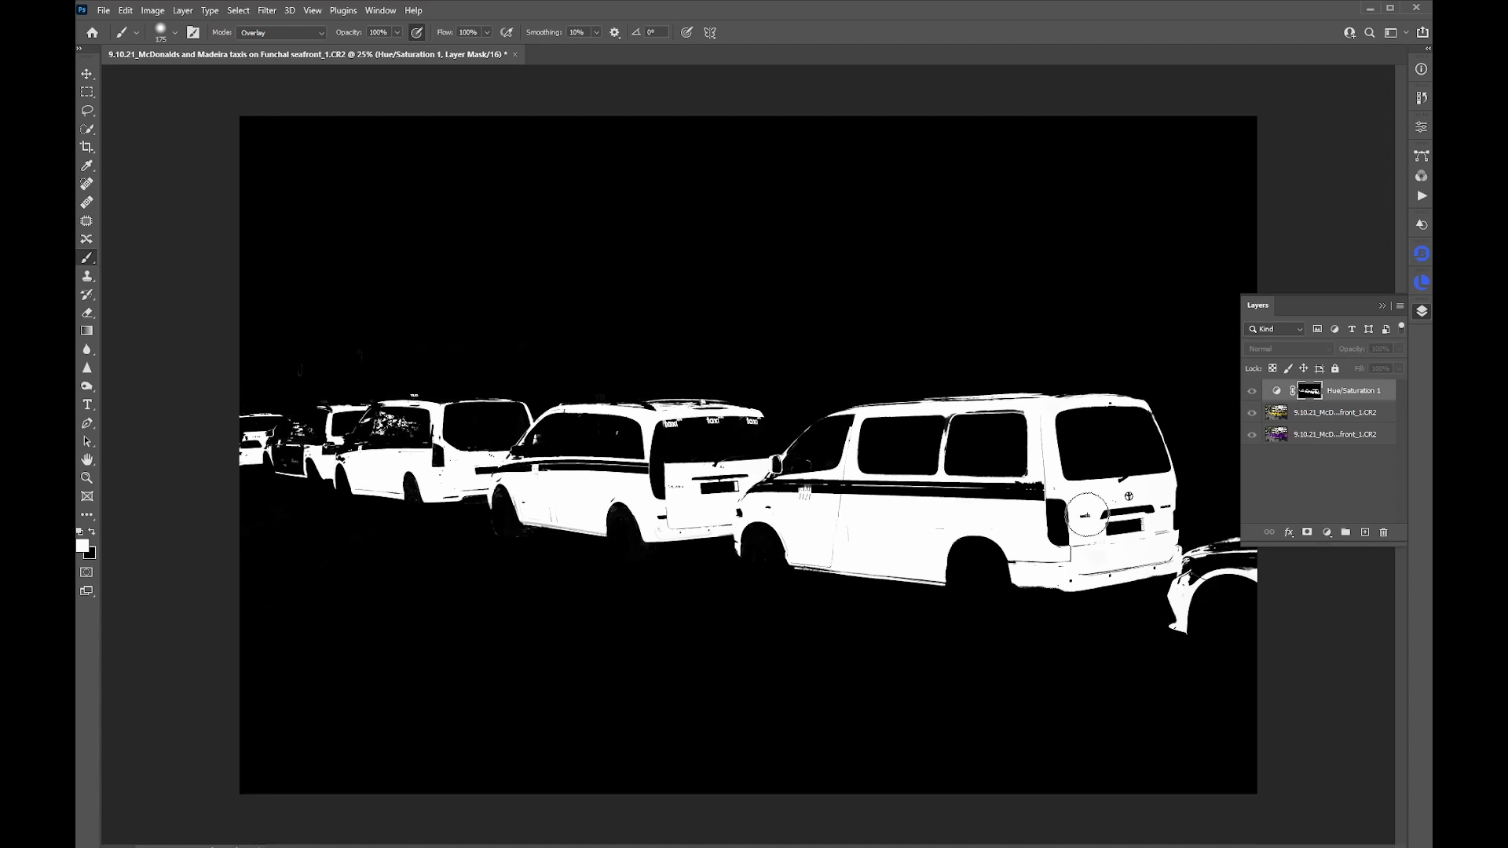
pyautogui.moveTo(1087, 516); pyautogui.dragTo(1084, 487)
pyautogui.keyDown('alt'); pyautogui.click(1311, 393); pyautogui.keyUp('alt')
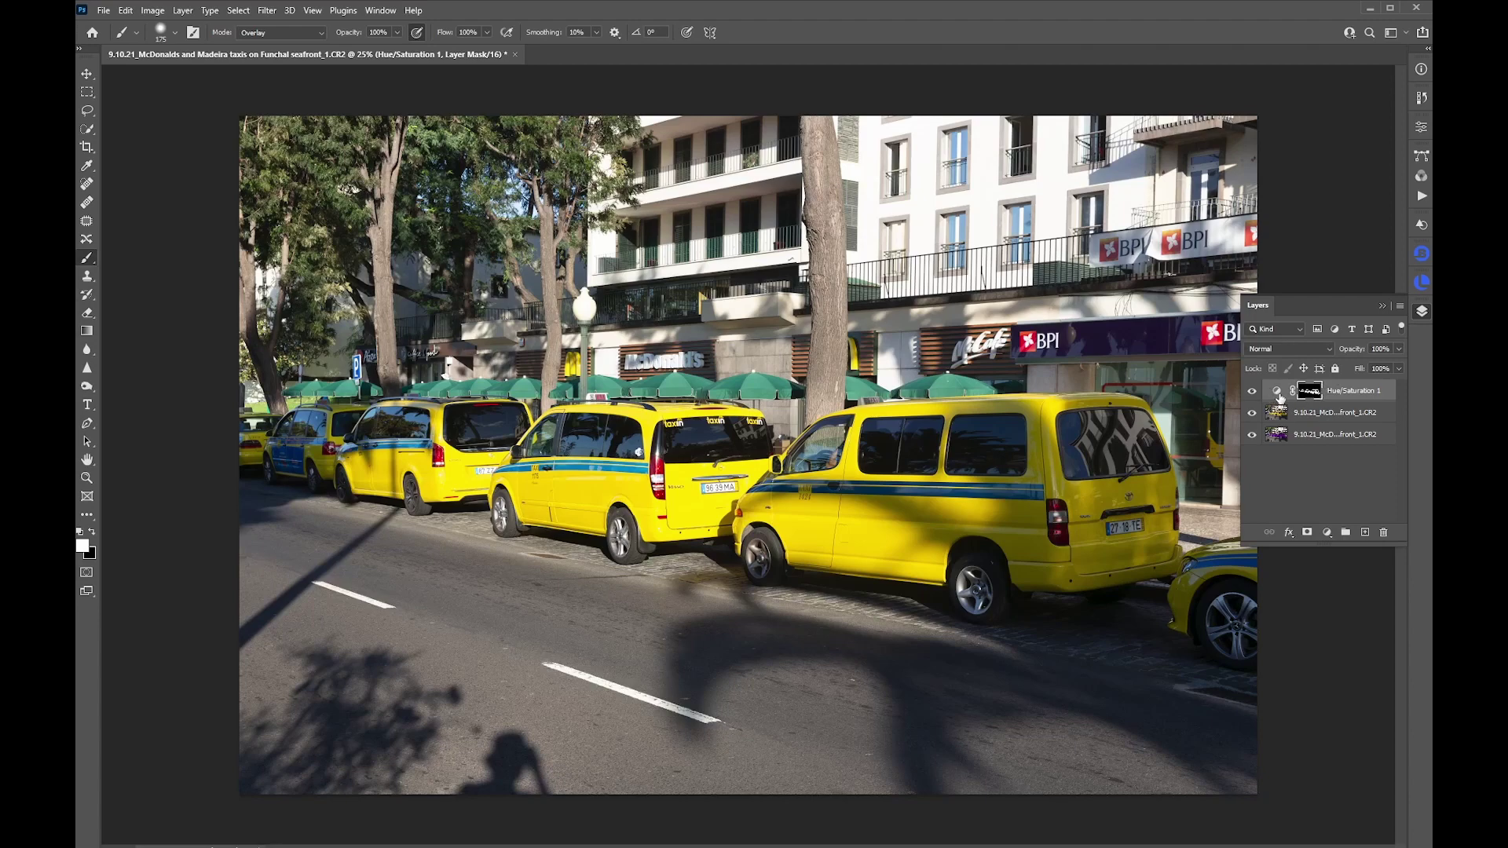
# Set the Hue/Saturation 1 layer's Hue to +120 so the taxis turn turquoise
pyautogui.doubleClick(1278, 393)
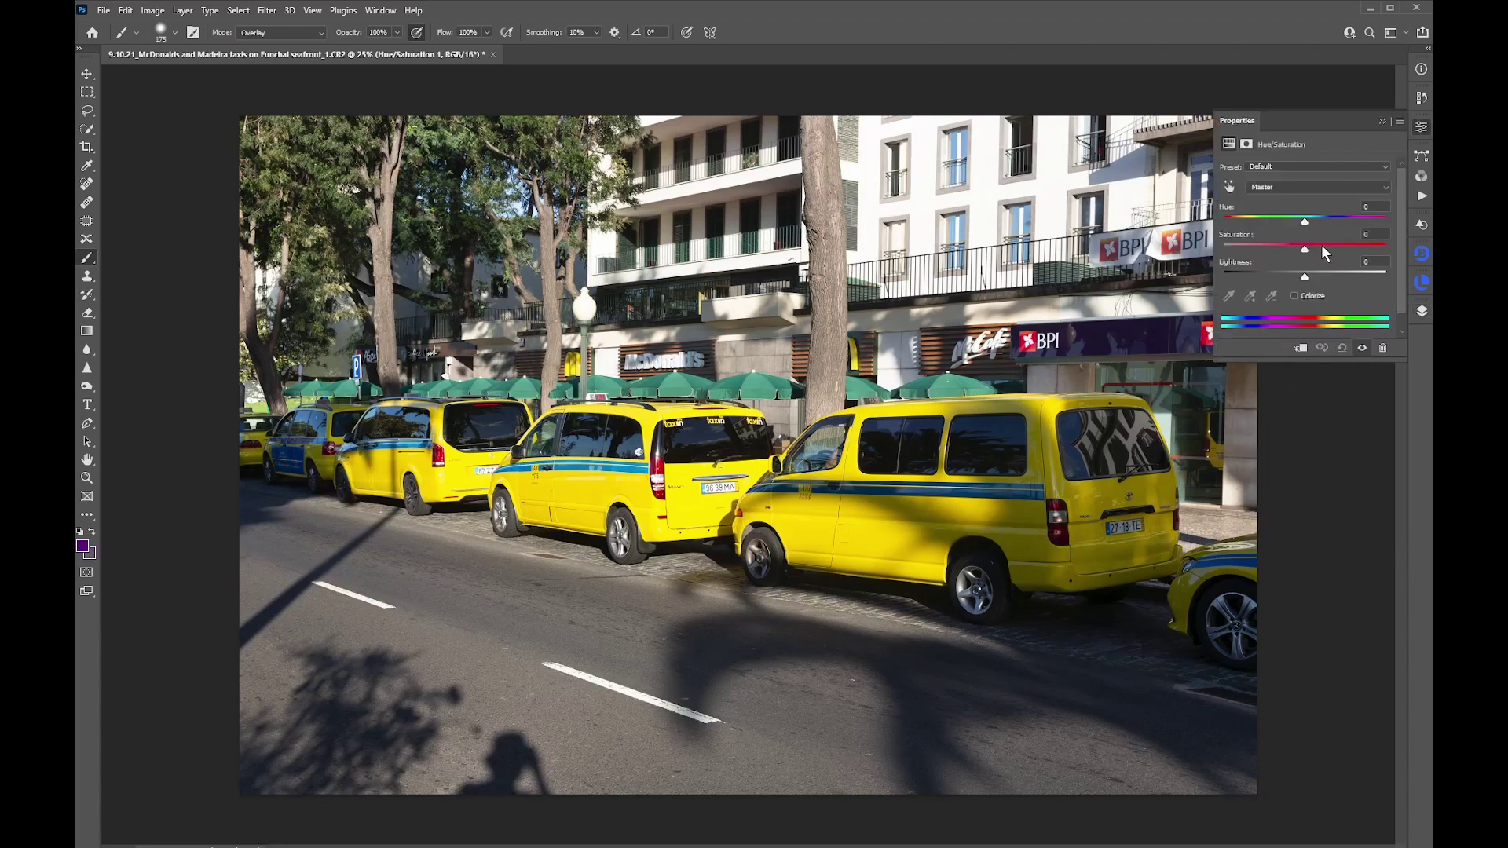
pyautogui.moveTo(1305, 227); pyautogui.dragTo(1367, 228)
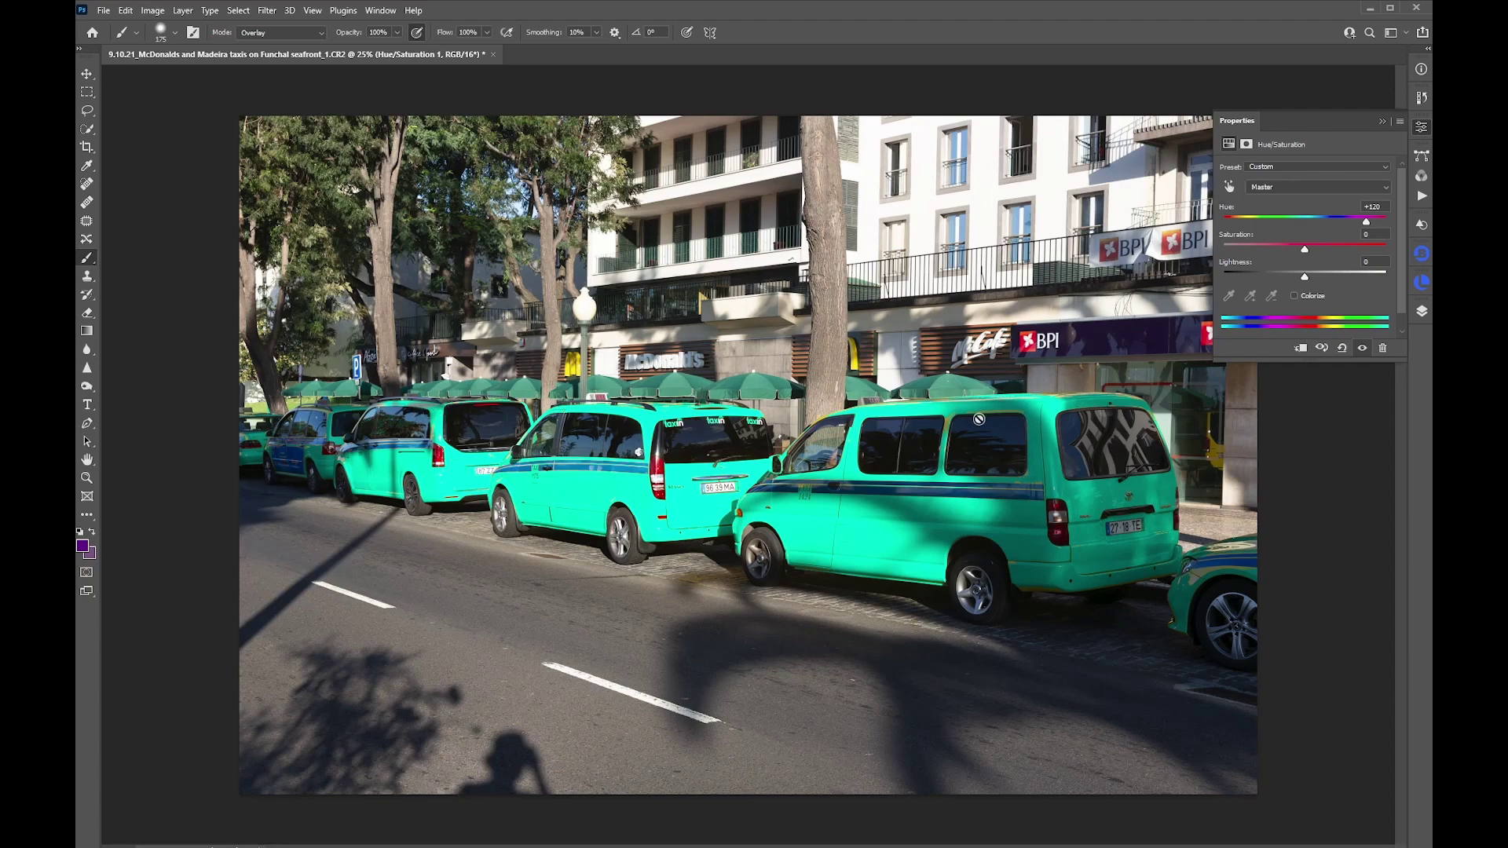
pyautogui.click(1422, 312)
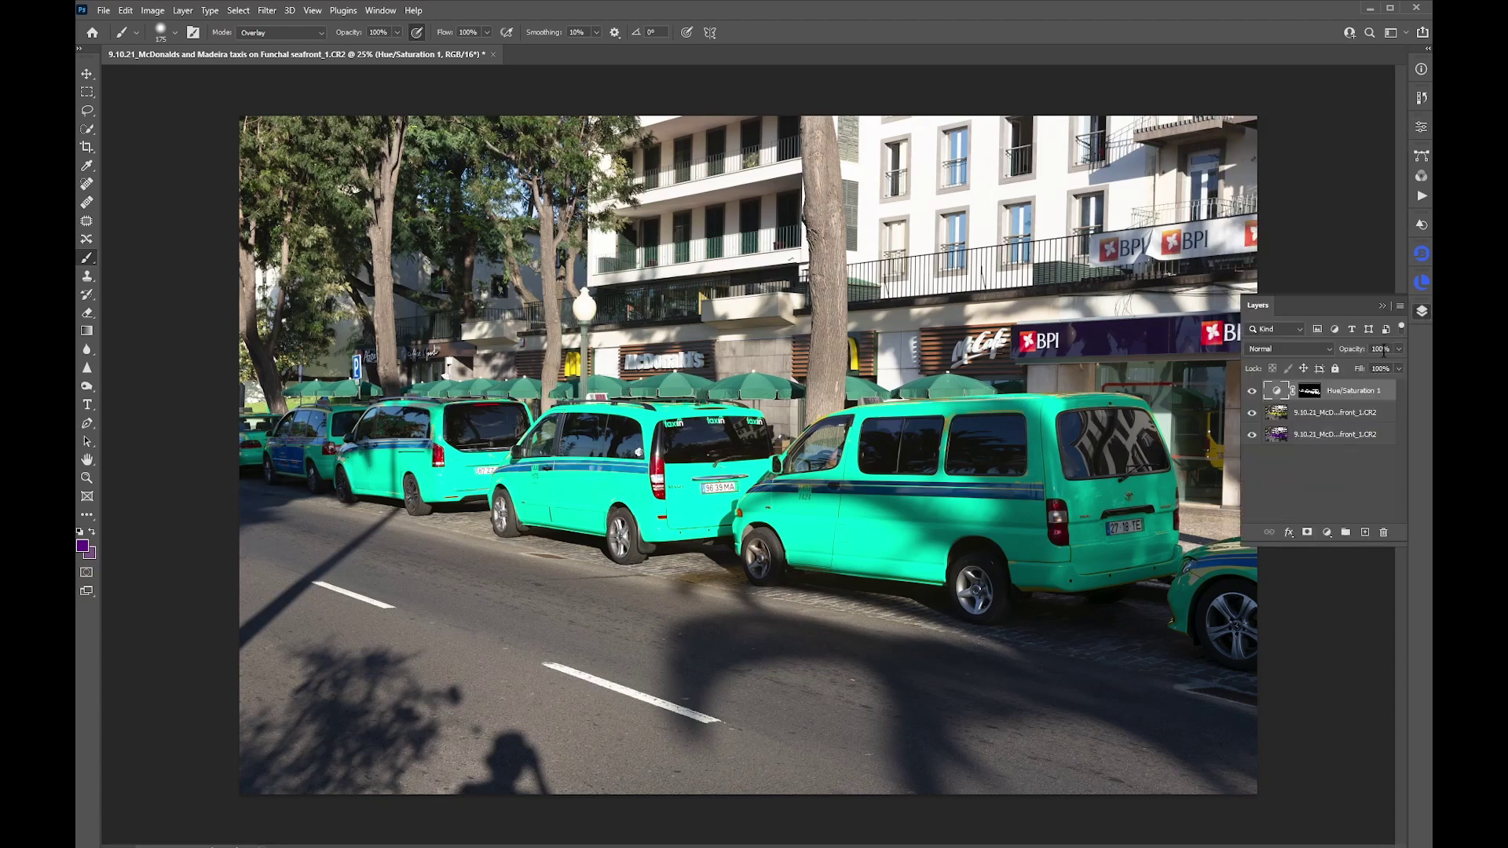
# Target the Hue/Saturation mask and set the brush to Normal blending at size 125
pyautogui.click(1314, 391)
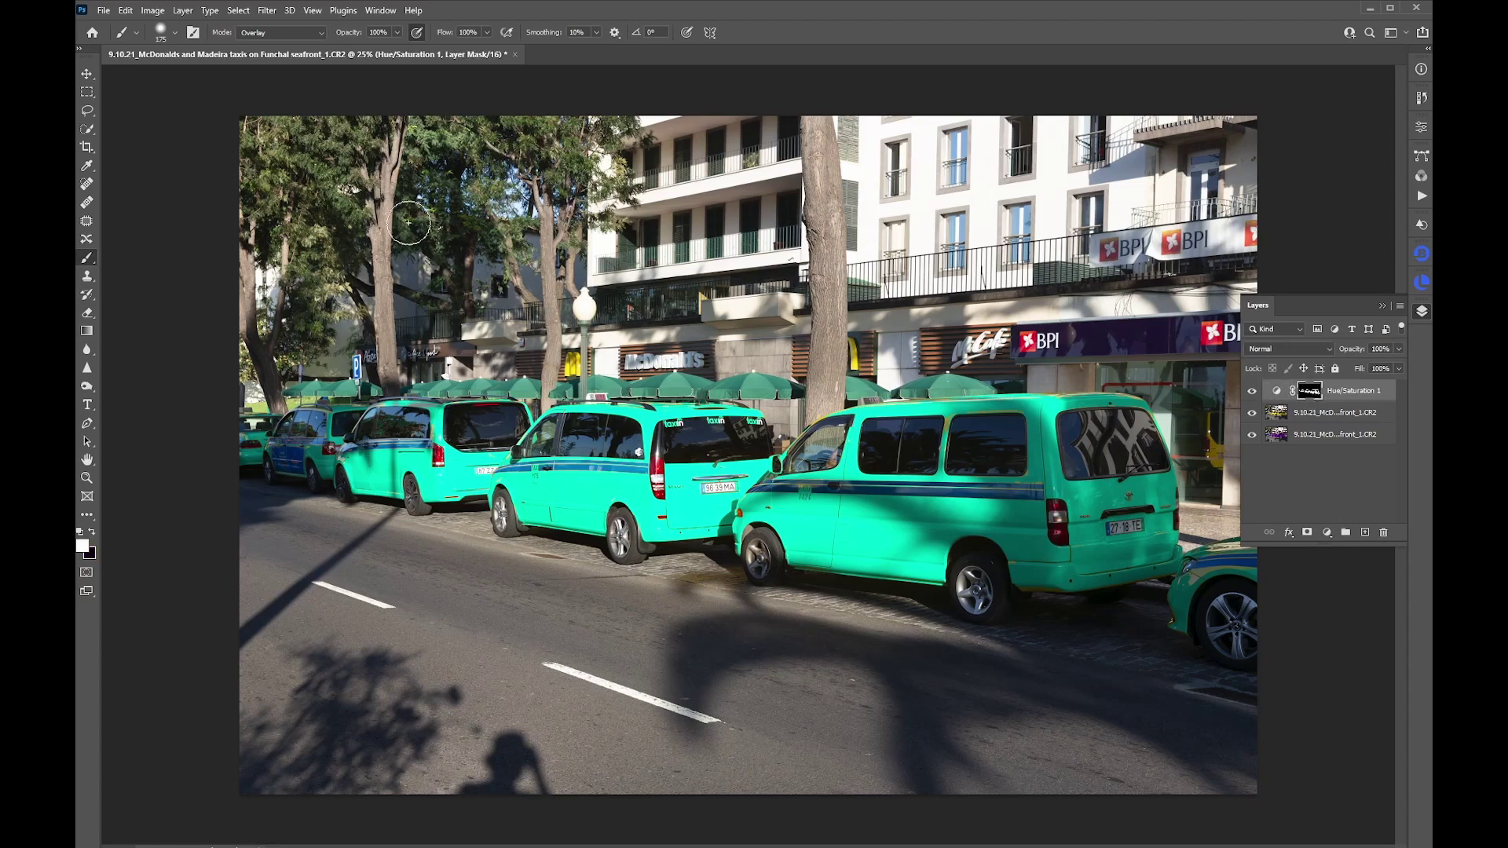
pyautogui.click(323, 31)
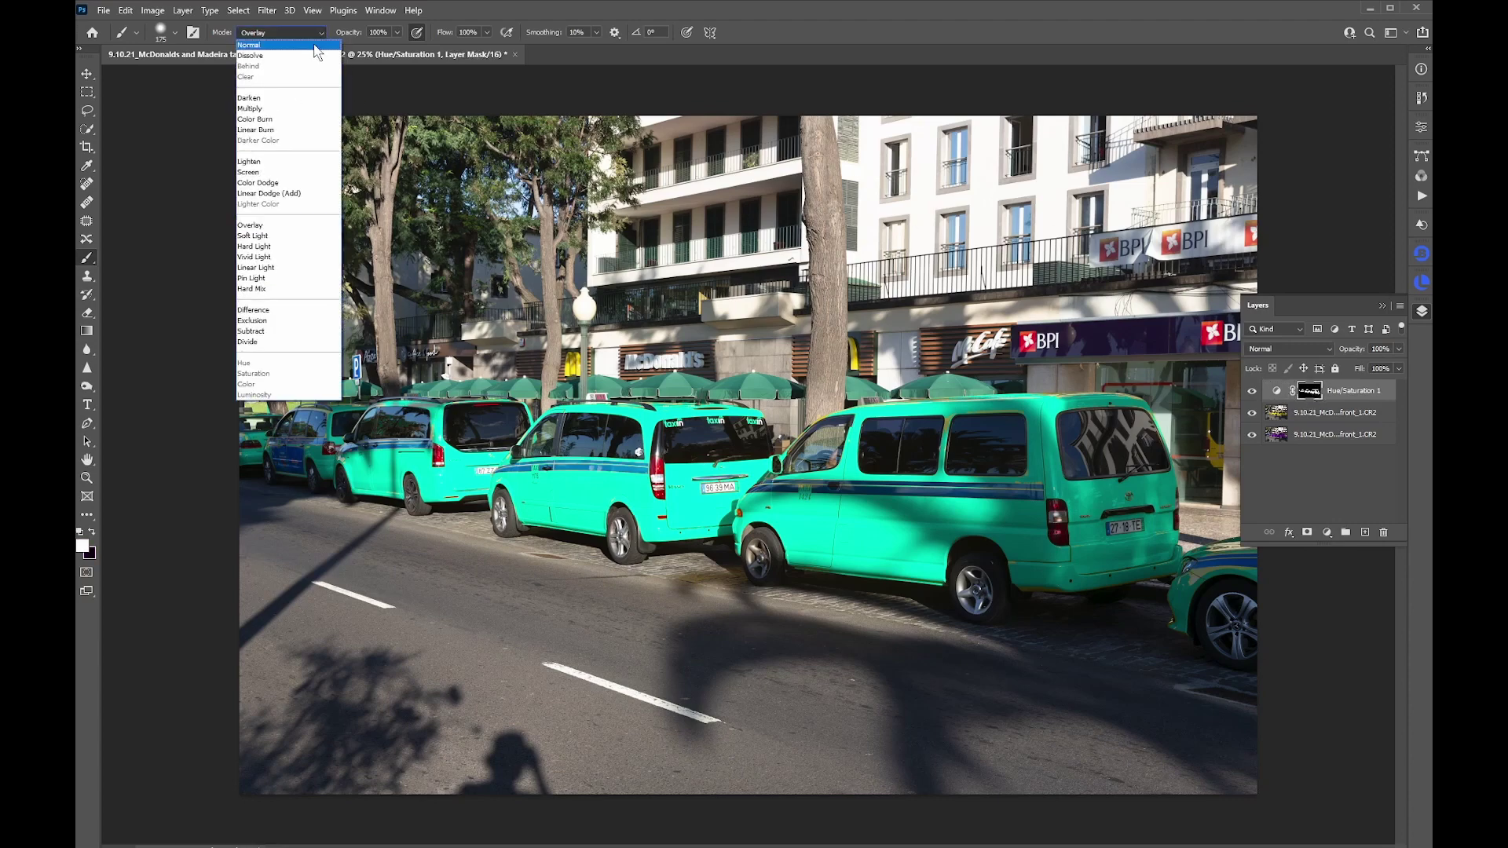
pyautogui.click(259, 47)
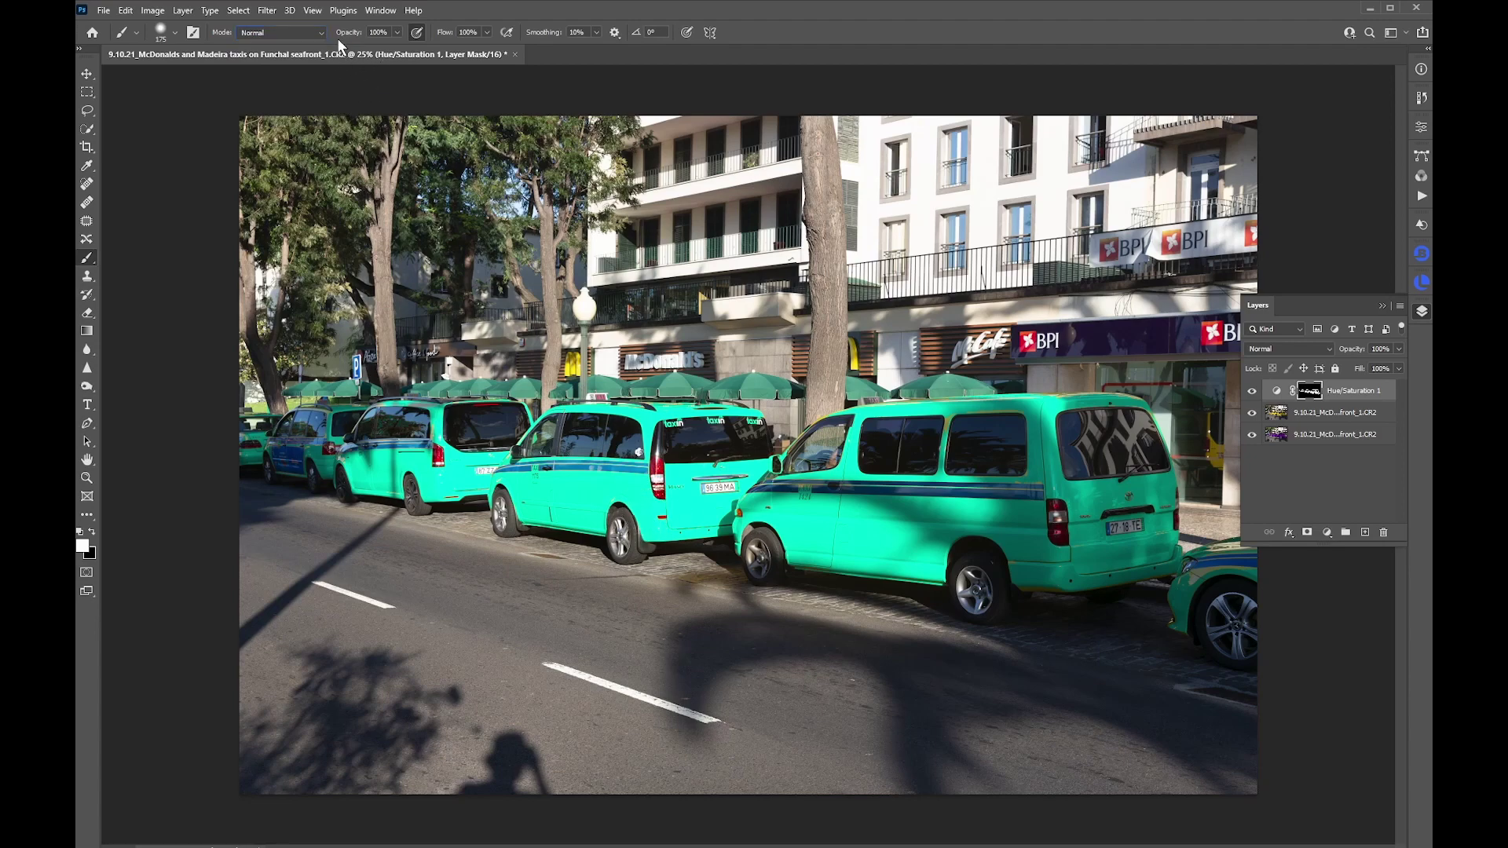
pyautogui.press('[')
pyautogui.press('[')
pyautogui.press('[')
pyautogui.press('[')
pyautogui.press('[')
pyautogui.press('[')
pyautogui.press('[')
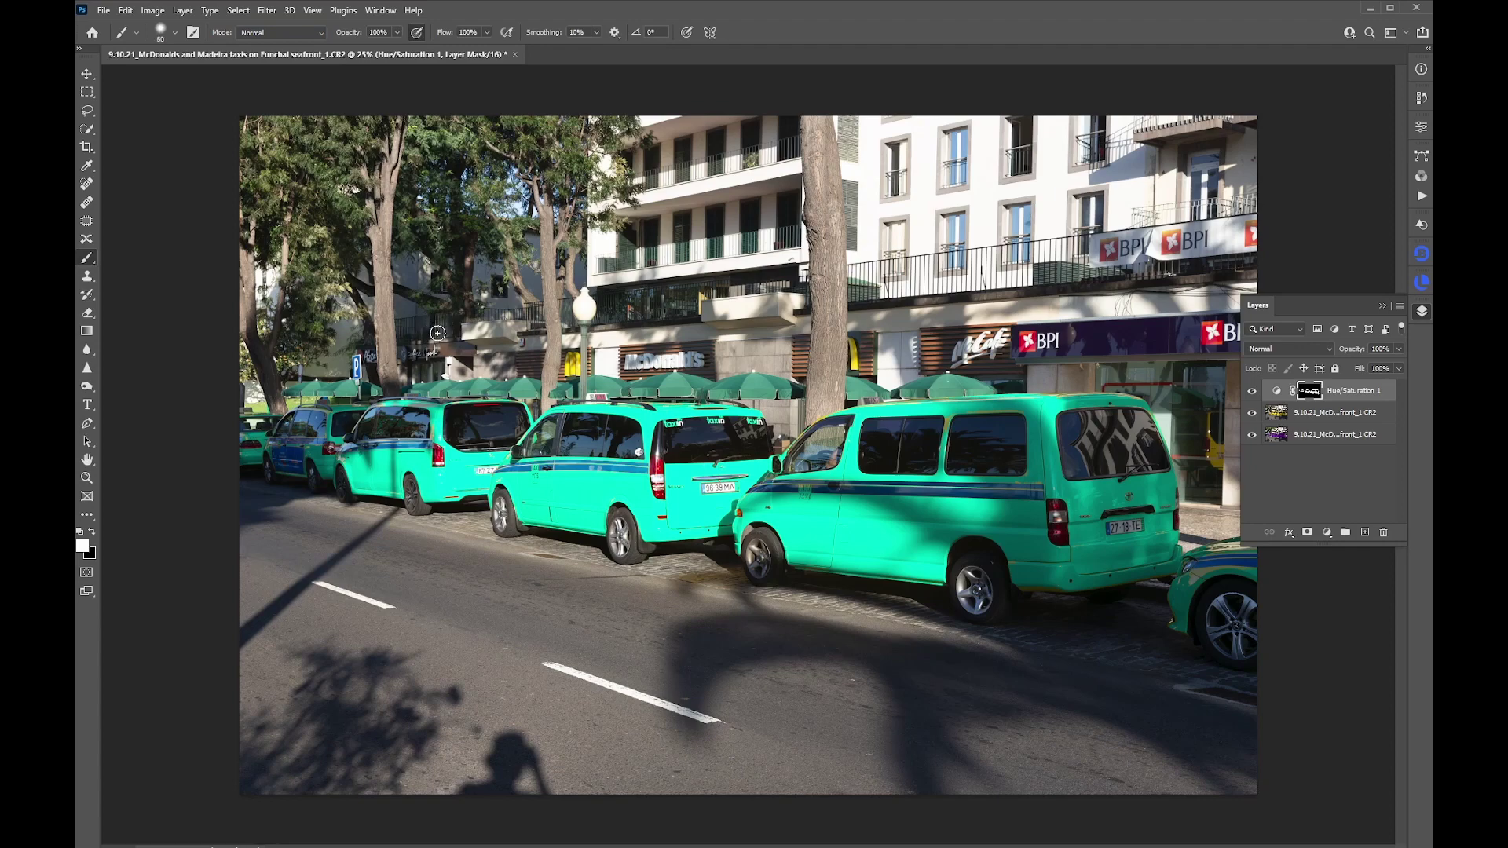